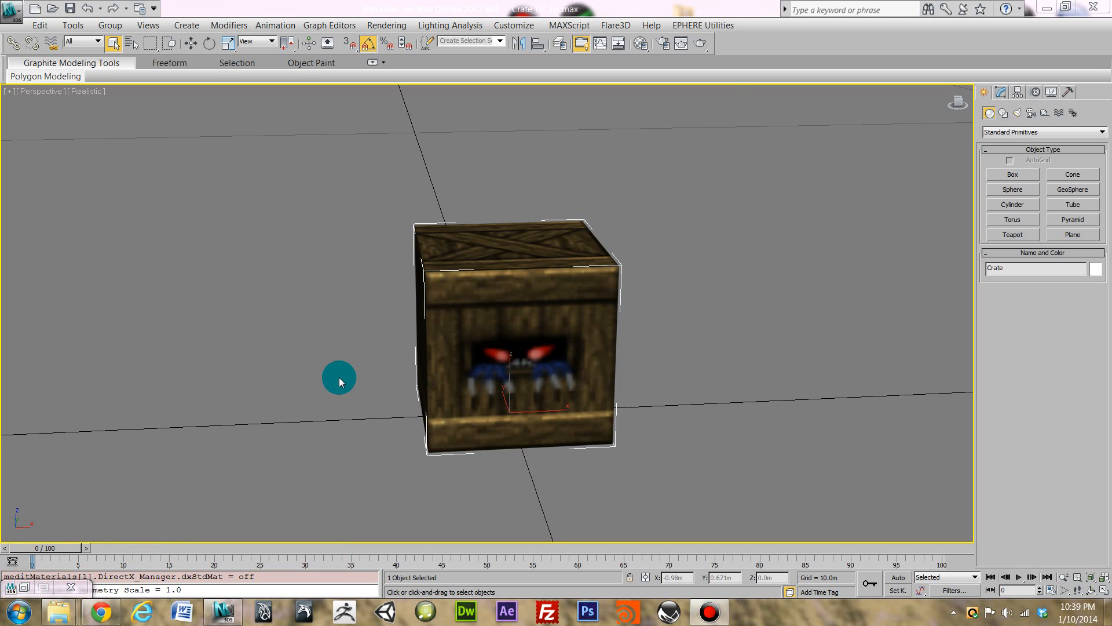
- Bring up the compact Material Editor and select the Crate_Mat material
{"action": "left_click", "coordinate": [24, 587]}
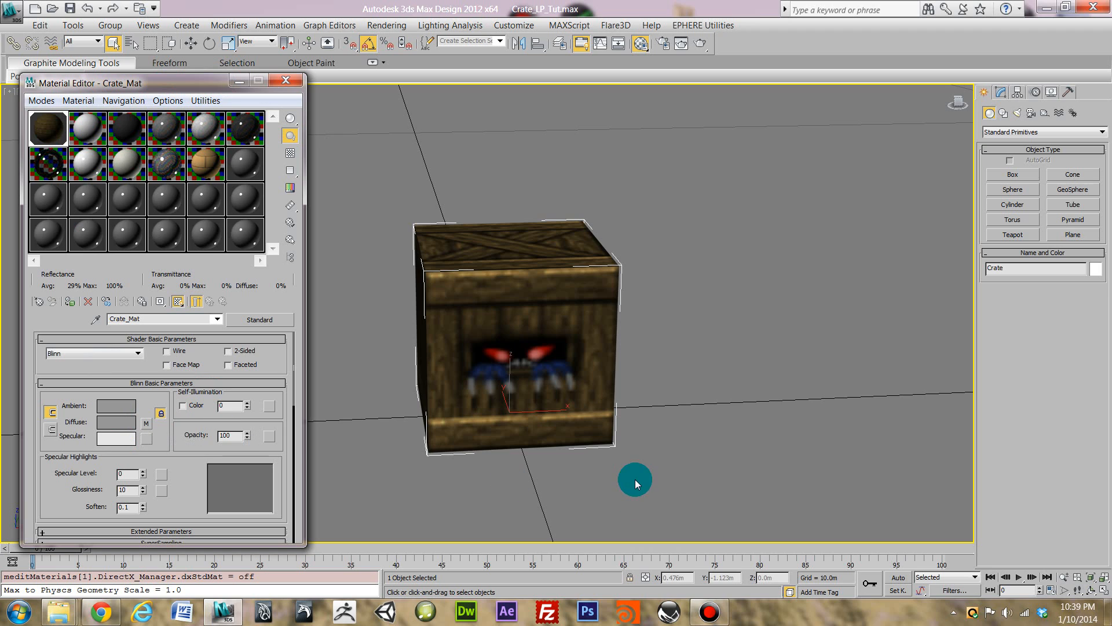
{"action": "left_click", "coordinate": [229, 25]}
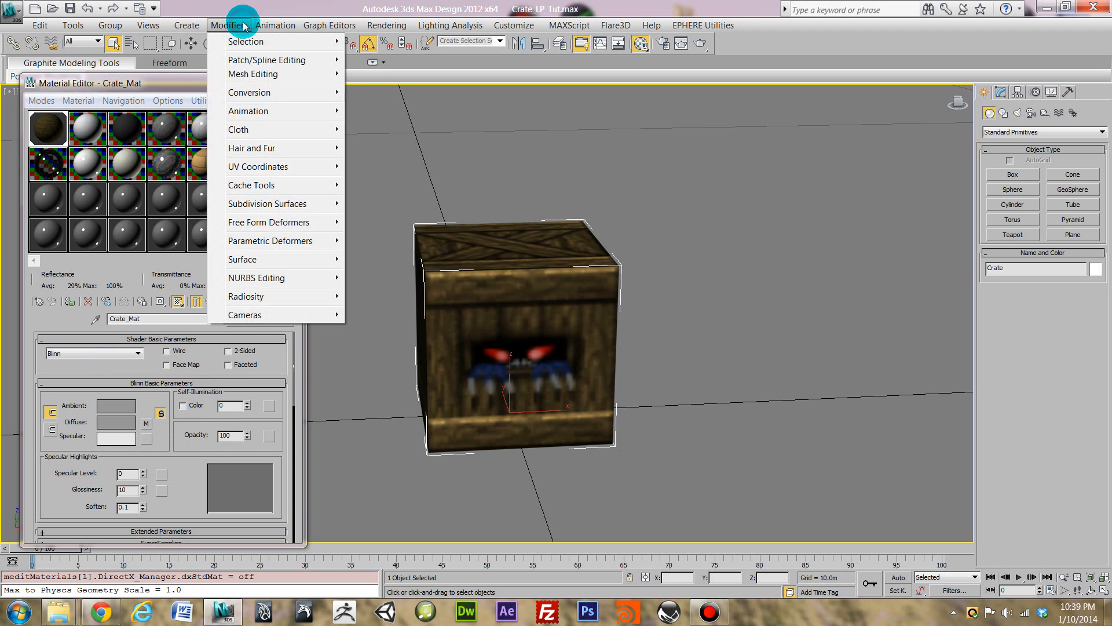
{"action": "left_click", "coordinate": [187, 25]}
{"action": "left_click", "coordinate": [387, 26]}
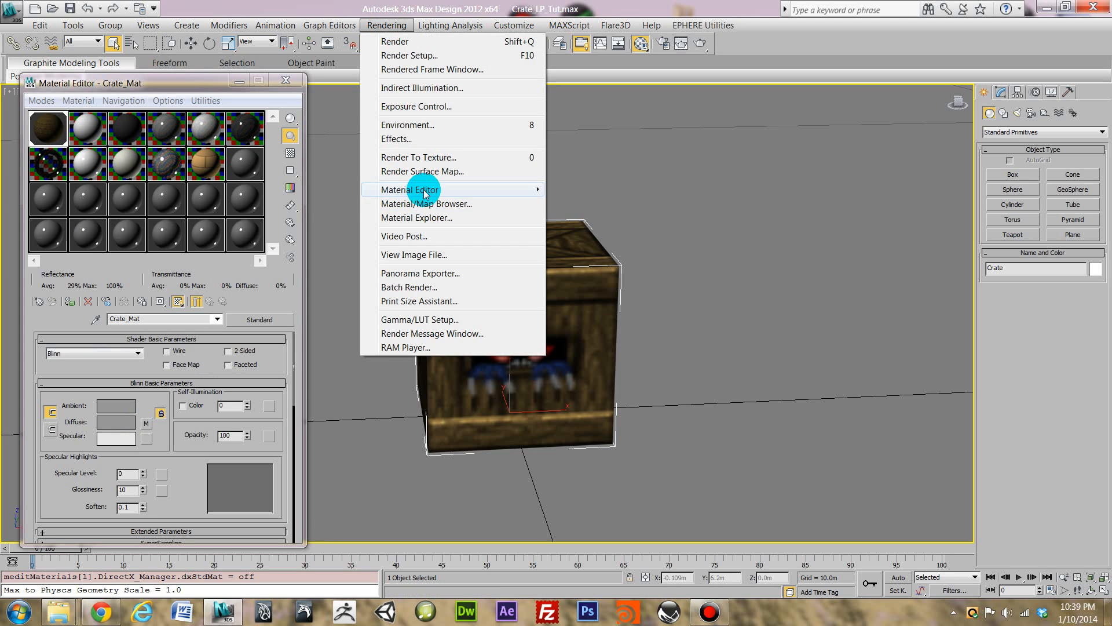
{"action": "mouse_move", "coordinate": [424, 191]}
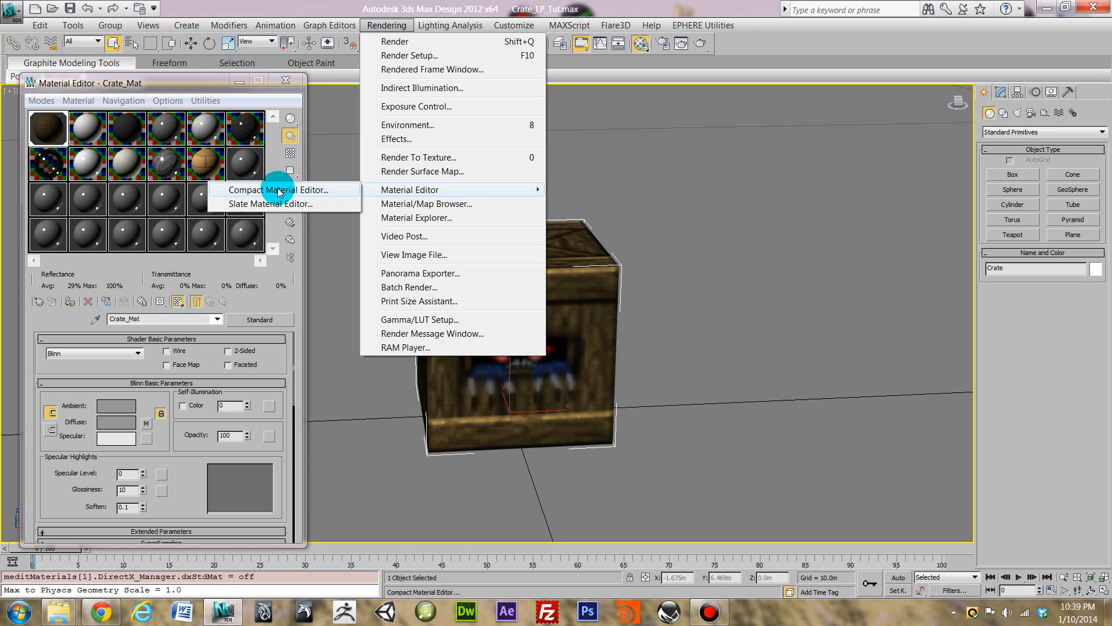
{"action": "left_click", "coordinate": [181, 87]}
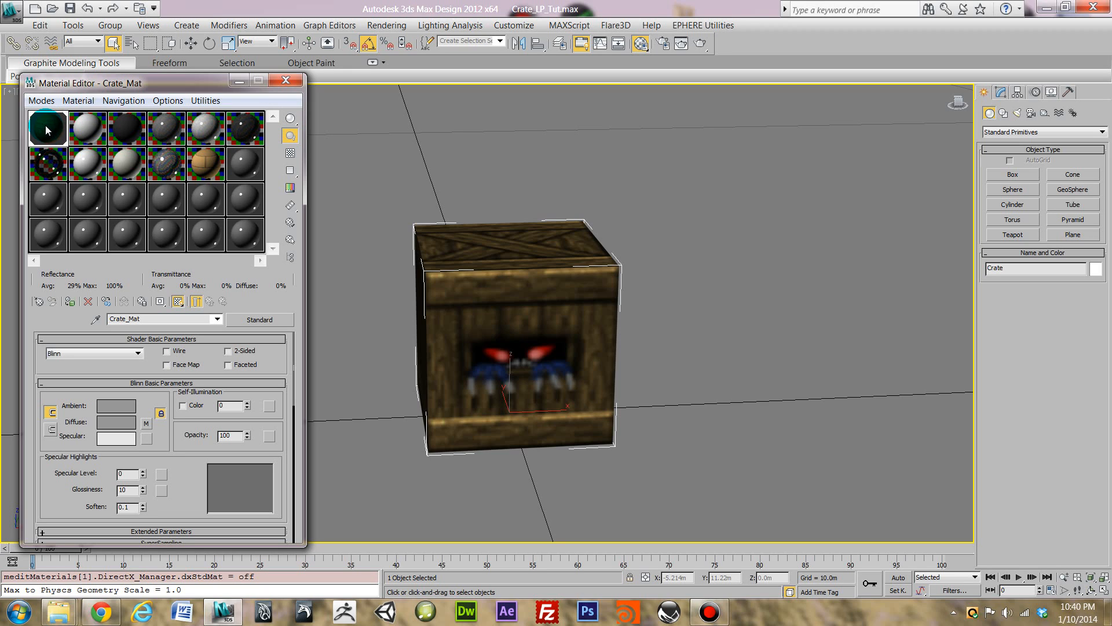
{"action": "left_click", "coordinate": [45, 137]}
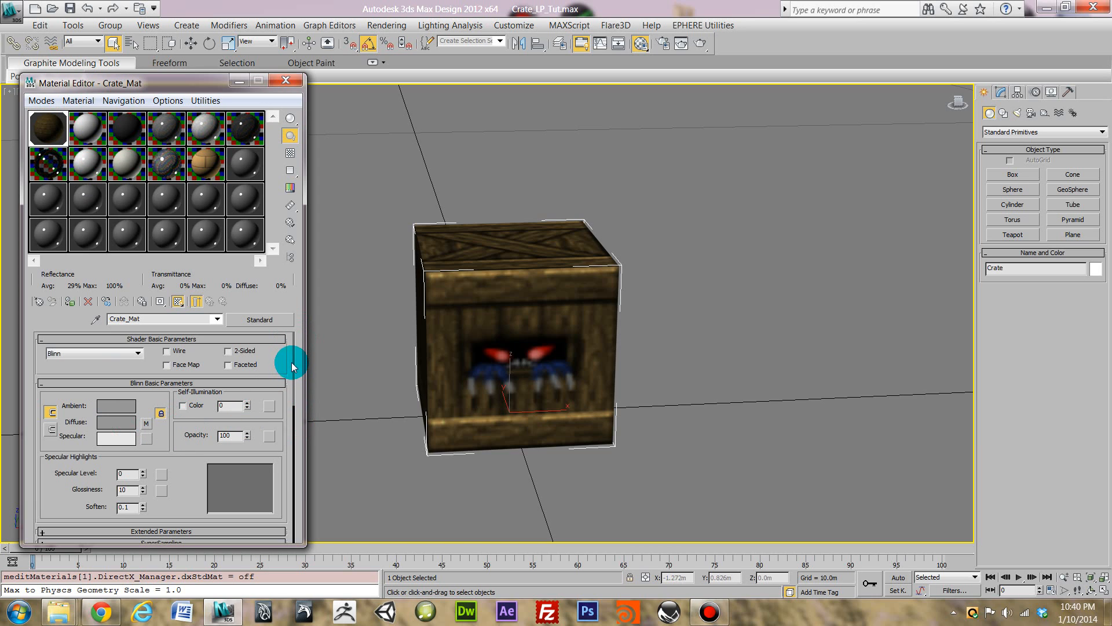
- Set Crate_Mat's Bump amount to 100 and assign a Normal Bump map to its Bump slot
{"action": "left_click_drag", "start_coordinate": [293, 359], "coordinate": [296, 424]}
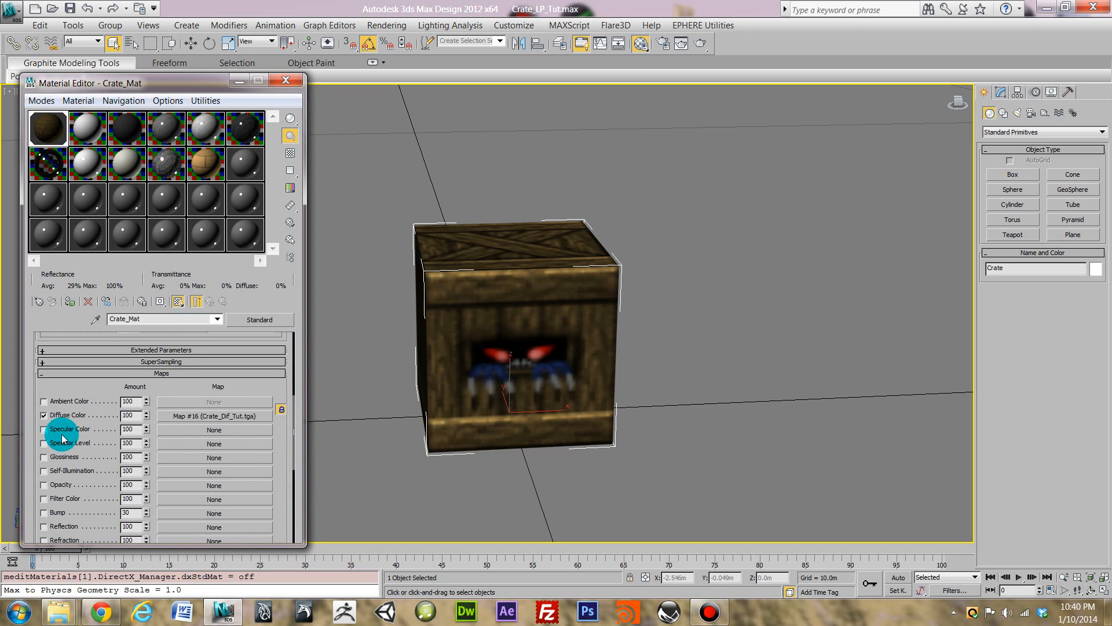
{"action": "left_click_drag", "start_coordinate": [293, 409], "coordinate": [1, 426]}
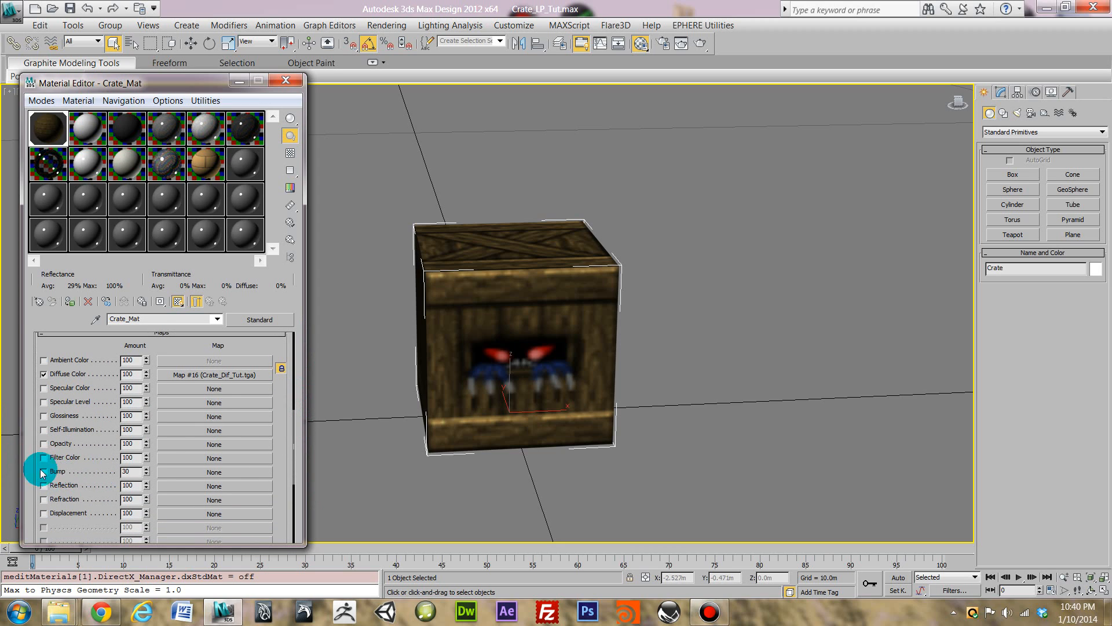
{"action": "double_click", "coordinate": [135, 473]}
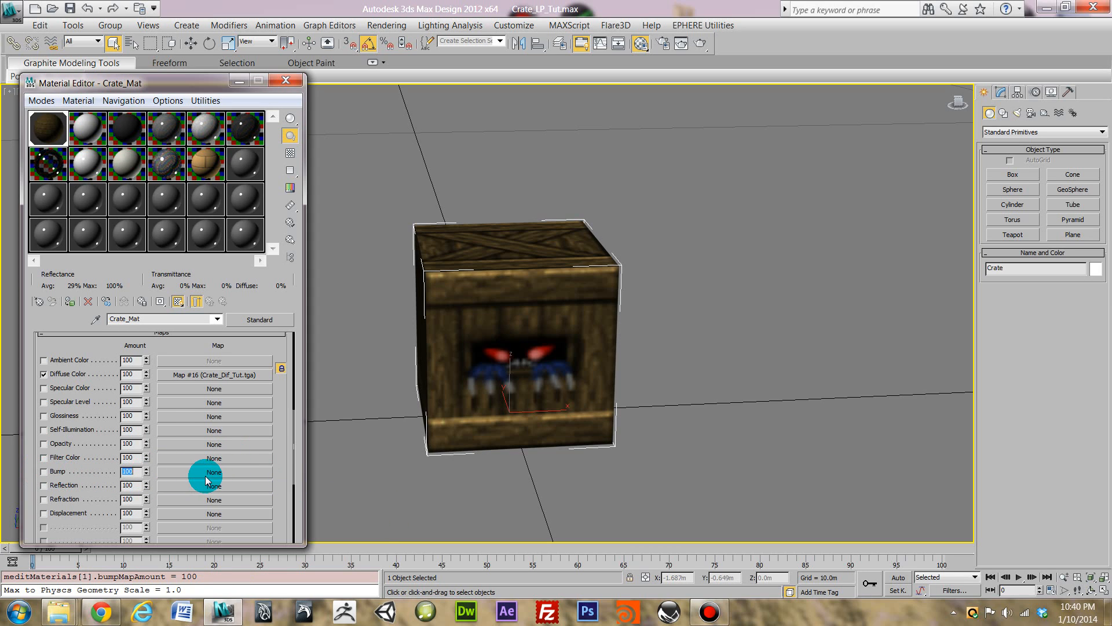
{"action": "left_click", "coordinate": [224, 474]}
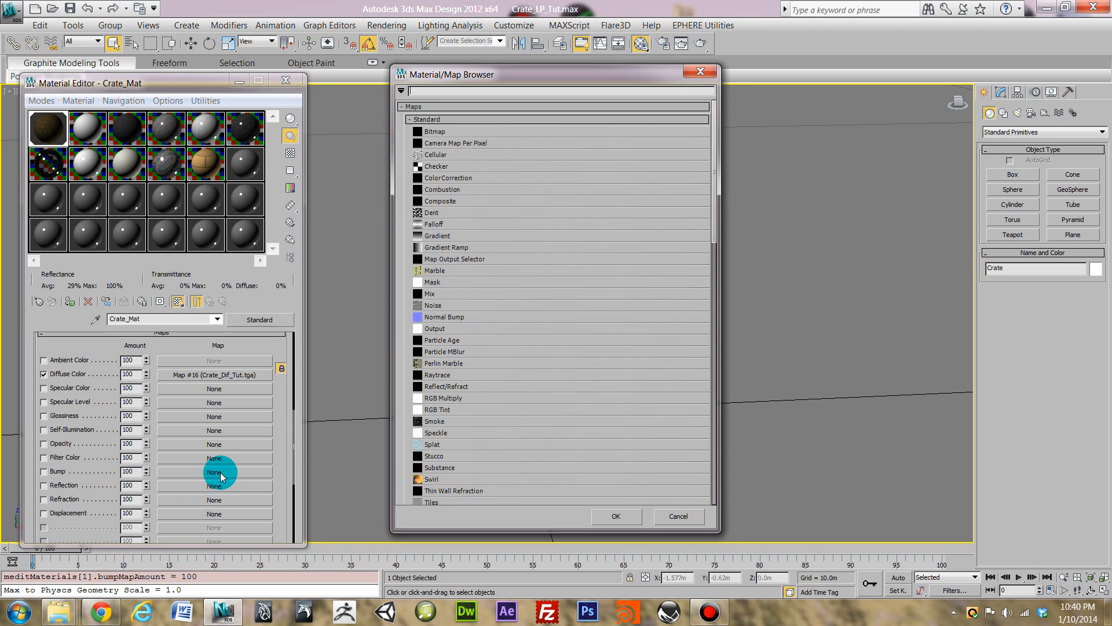
{"action": "double_click", "coordinate": [453, 321]}
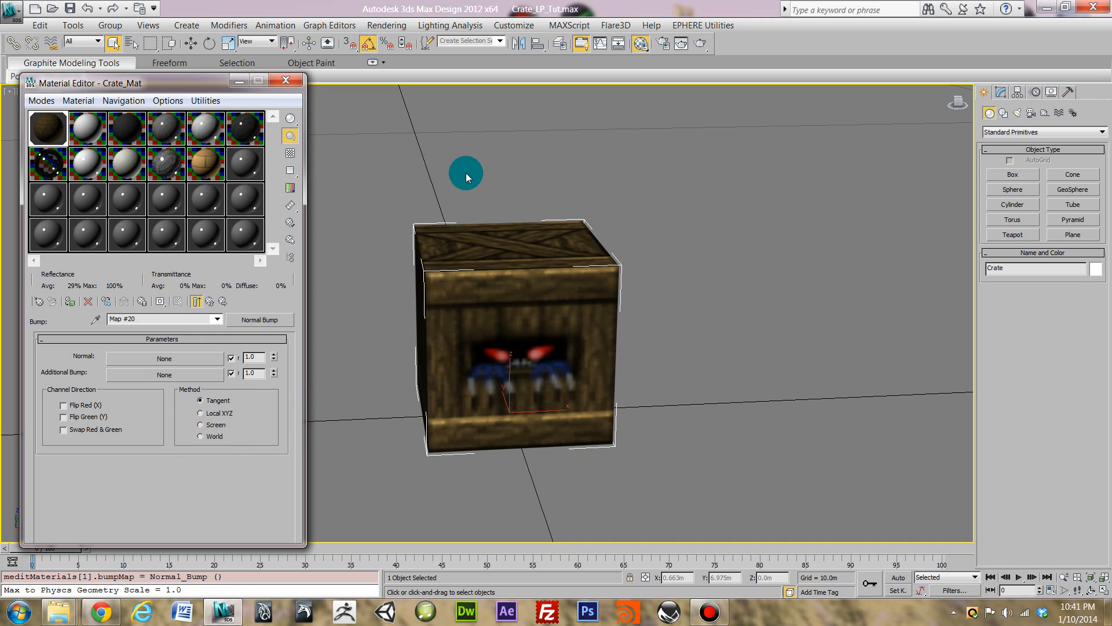
- Load the bitmap Crate_Dif_Tut_NRM from the Crate_LP_Tut\Textures folder into the Normal slot of the Normal Bump map
{"action": "left_click", "coordinate": [162, 360]}
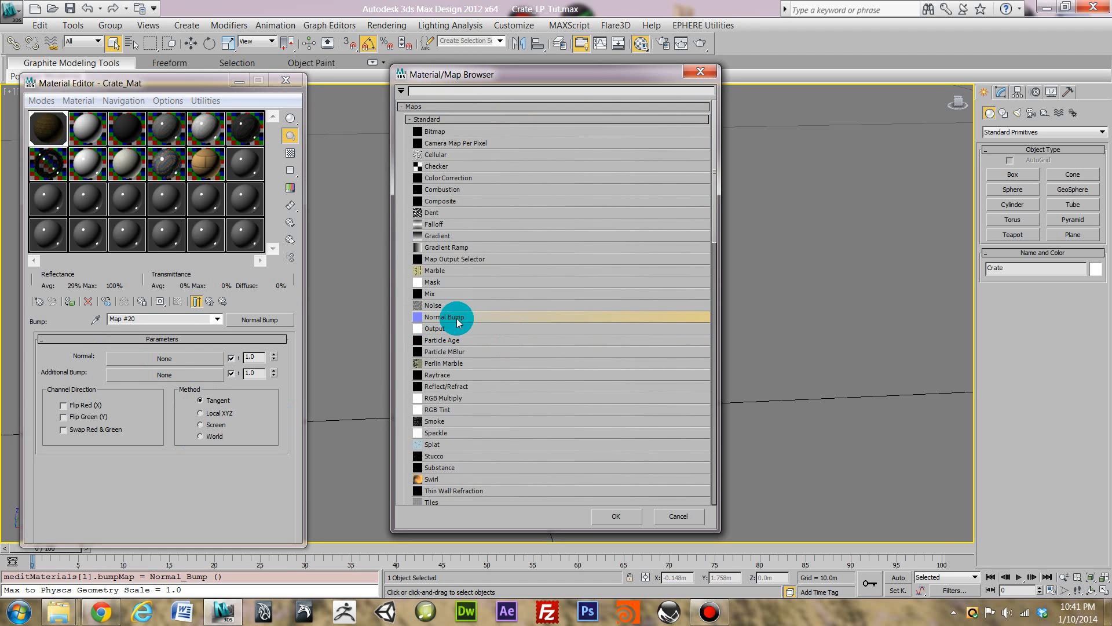
{"action": "double_click", "coordinate": [459, 132]}
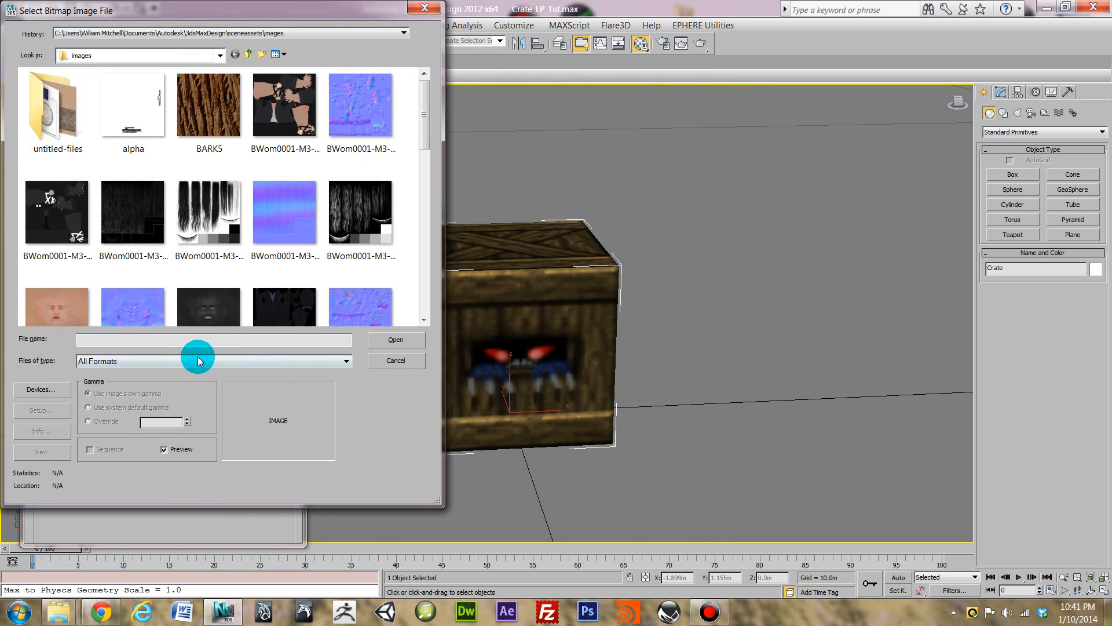
{"action": "type", "text": "C:\\Users\\William Mitchell\\Desktop\\Instructabot_tutorials\\software_tuts\\Crate_LP_Tut\\Textures"}
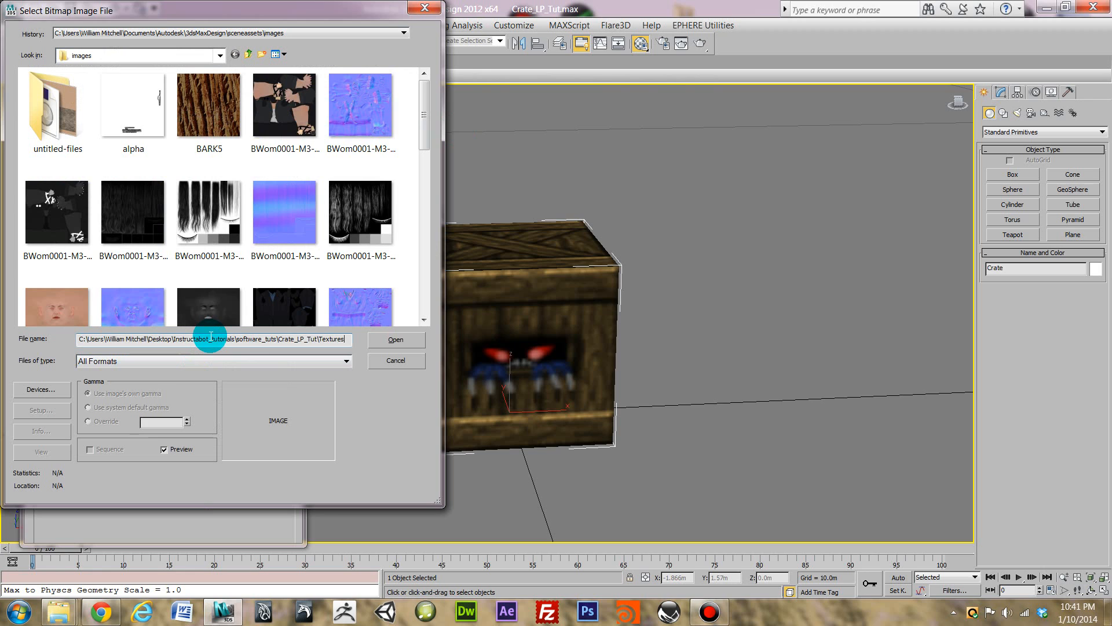
{"action": "key", "text": "Return"}
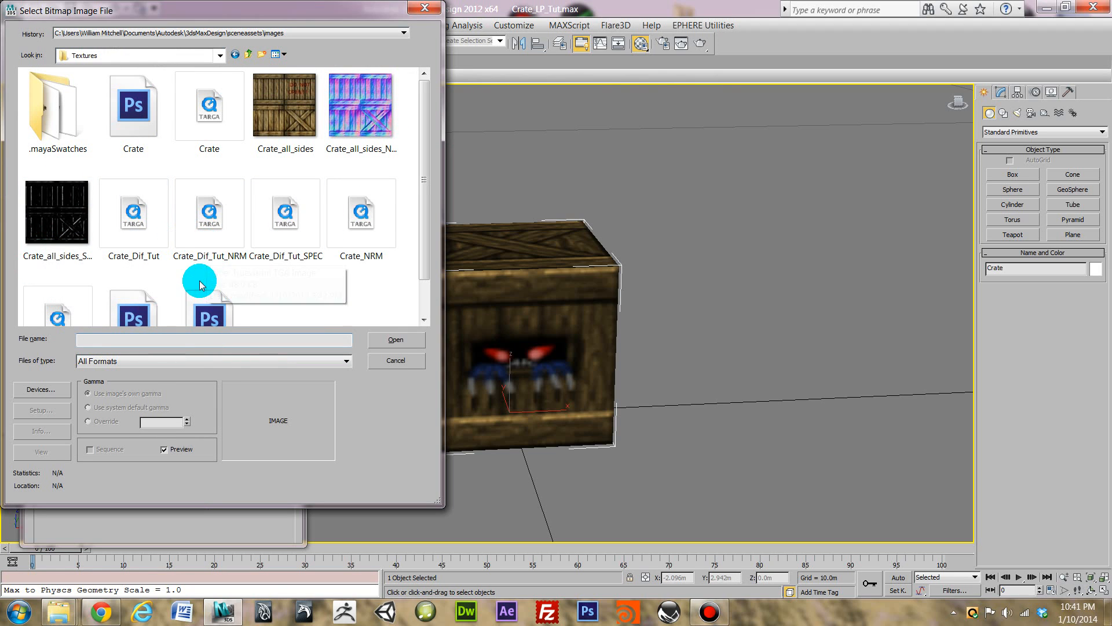
{"action": "left_click", "coordinate": [207, 226]}
{"action": "left_click", "coordinate": [408, 340]}
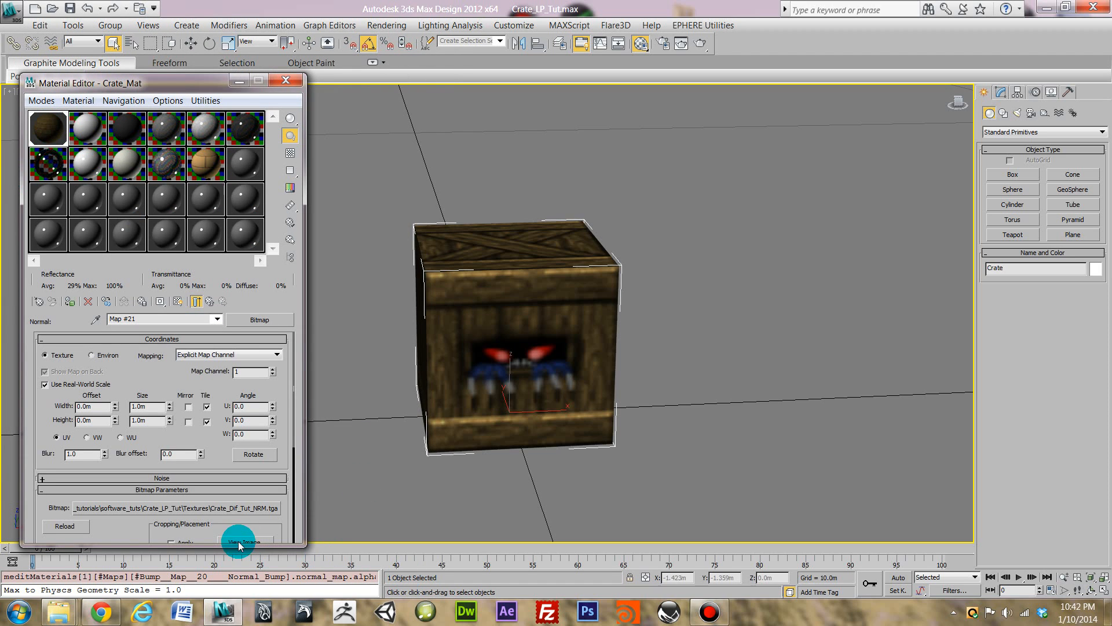
- Review the normal bitmap's parameters and return to the top level of Crate_Mat
{"action": "left_click_drag", "start_coordinate": [293, 418], "coordinate": [281, 471]}
{"action": "left_click_drag", "start_coordinate": [293, 433], "coordinate": [220, 335]}
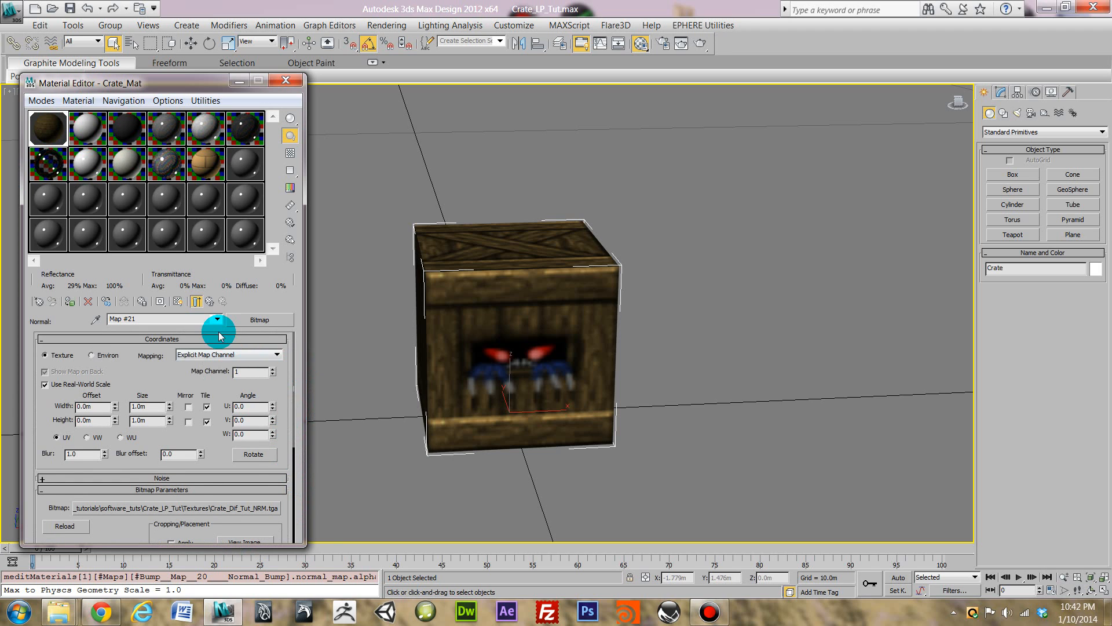
{"action": "left_click", "coordinate": [217, 320]}
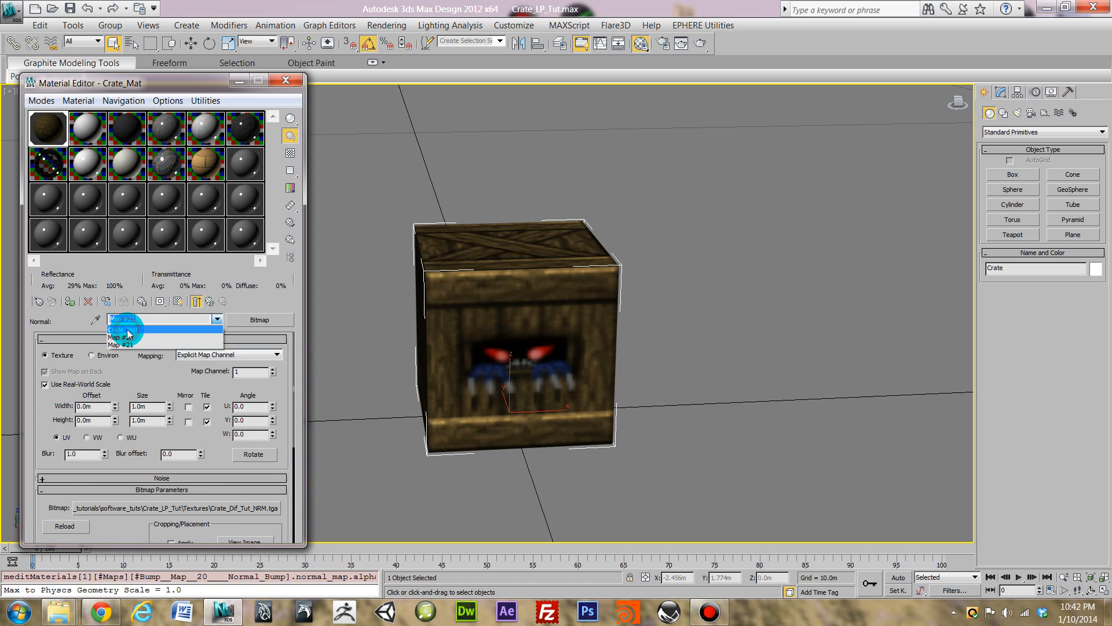
{"action": "left_click", "coordinate": [128, 333]}
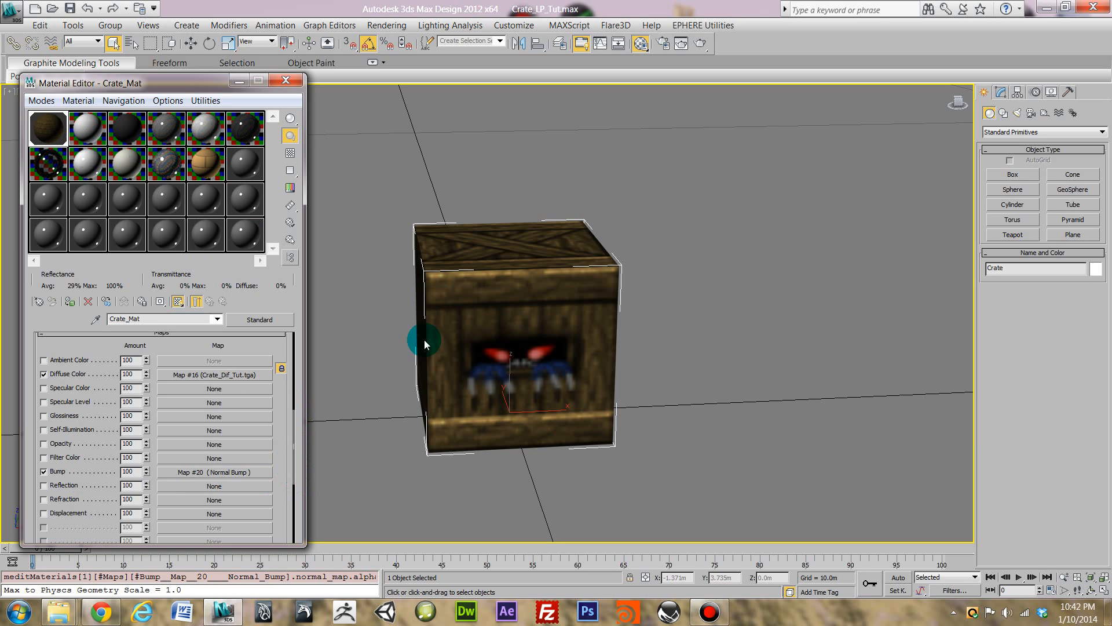
- Switch Crate_Mat's viewport display to the realistic material mode and inspect the normal map on the crate
{"action": "scroll", "coordinate": [569, 337], "scroll_direction": "down", "scroll_amount": 5}
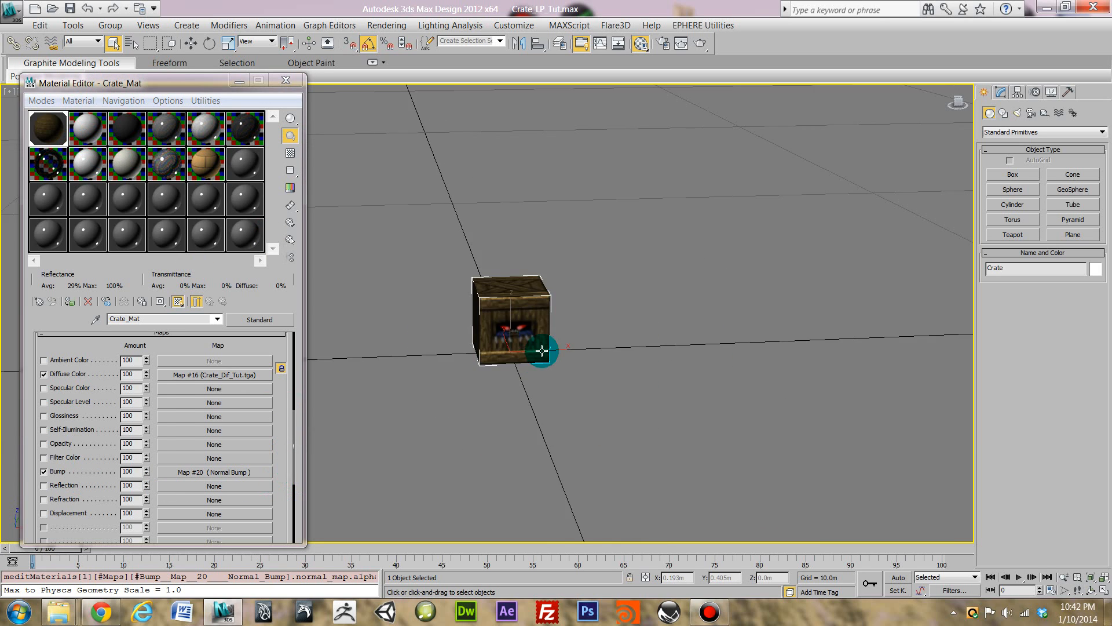
{"action": "middle_click_drag", "start_coordinate": [536, 356], "coordinate": [552, 383]}
{"action": "mouse_move", "coordinate": [216, 88]}
{"action": "left_mouse_down"}
{"action": "mouse_move", "coordinate": [218, 109]}
{"action": "mouse_move", "coordinate": [201, 93]}
{"action": "left_mouse_up"}
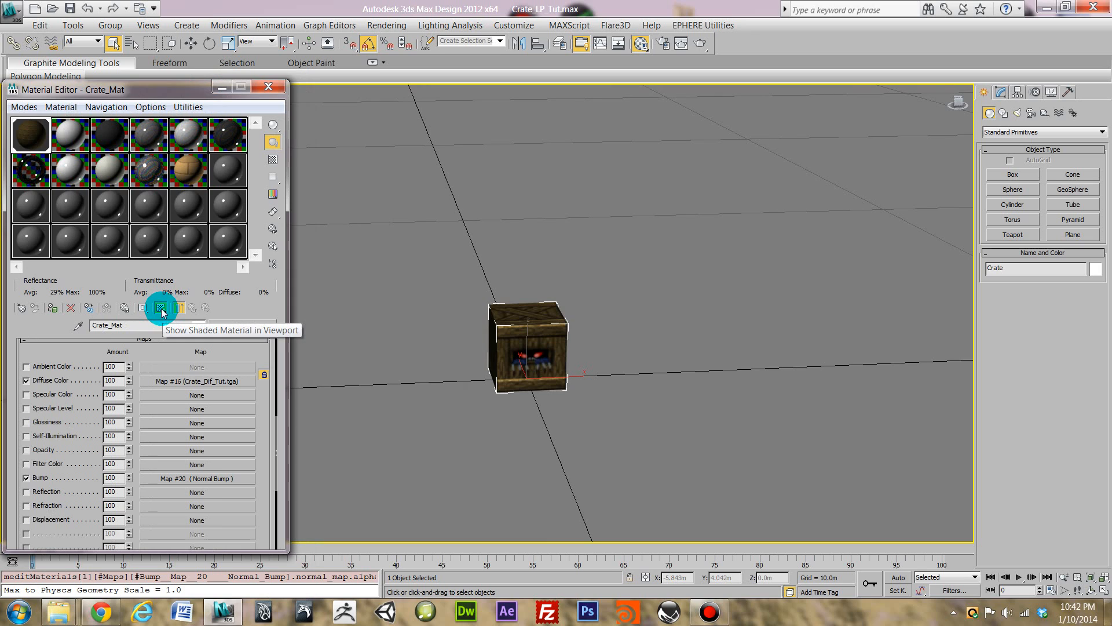
{"action": "left_click", "coordinate": [162, 312]}
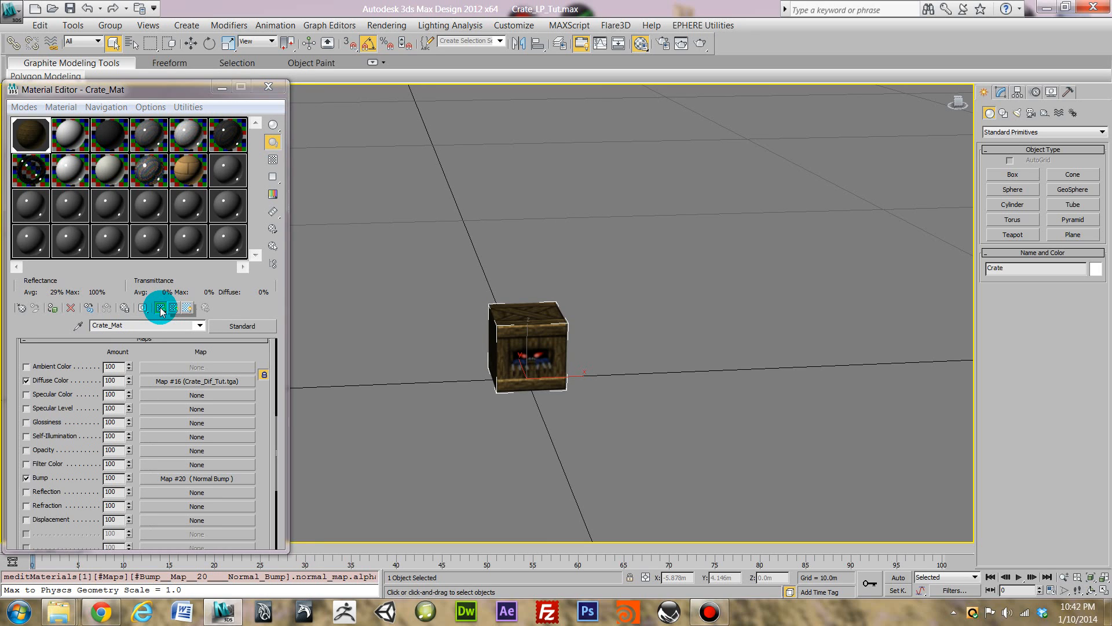
{"action": "left_click_drag", "start_coordinate": [162, 312], "coordinate": [175, 314]}
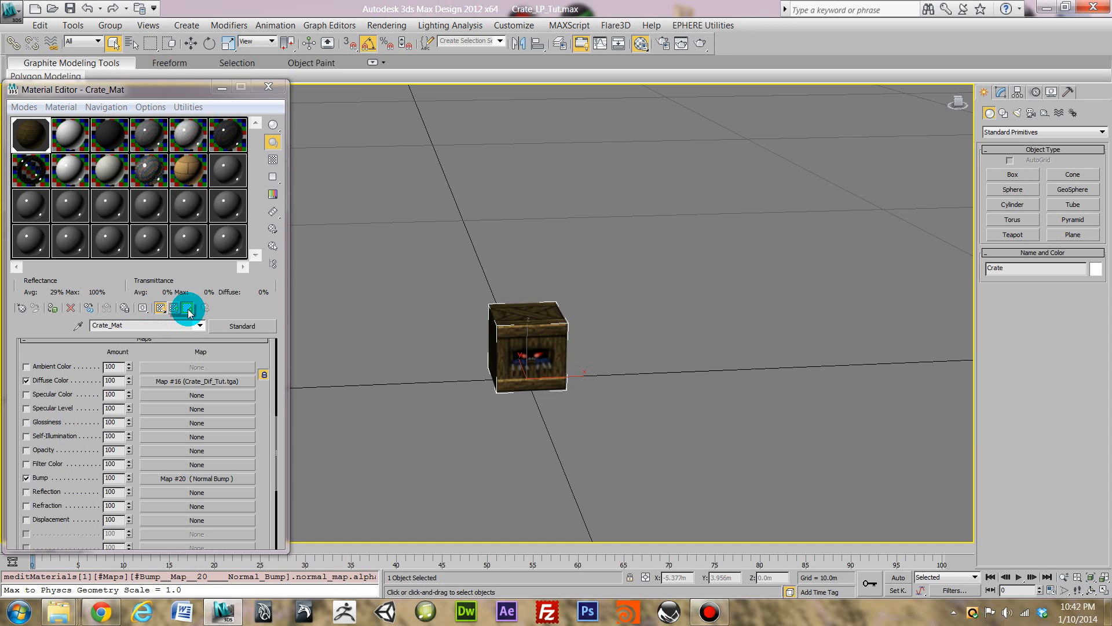
{"action": "left_click", "coordinate": [188, 313]}
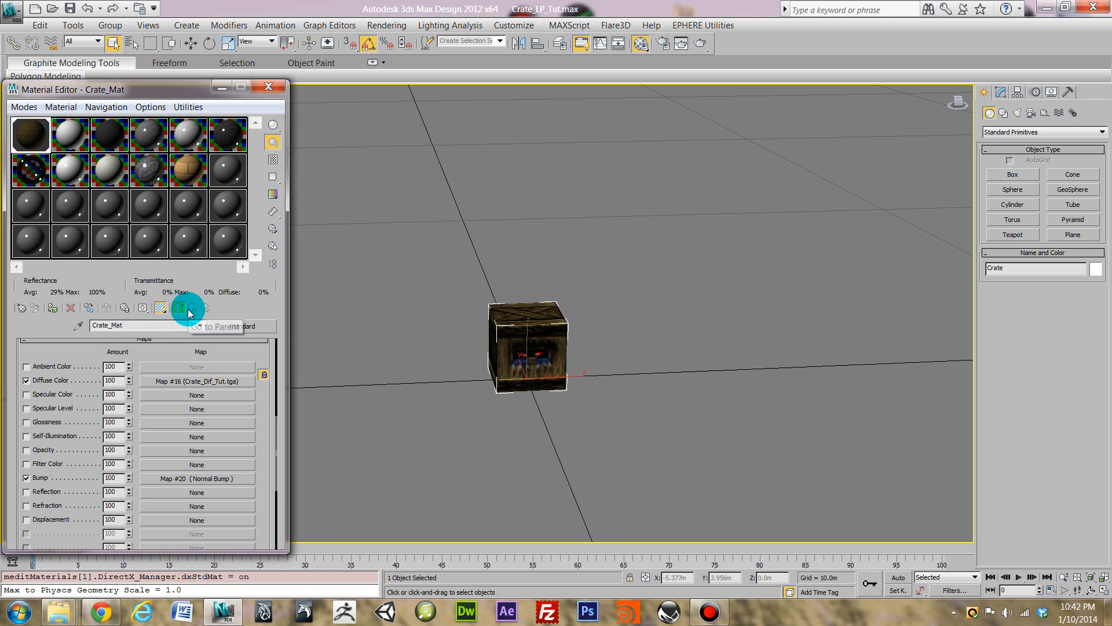
{"action": "middle_click_drag", "start_coordinate": [539, 330], "coordinate": [497, 347], "text": "alt"}
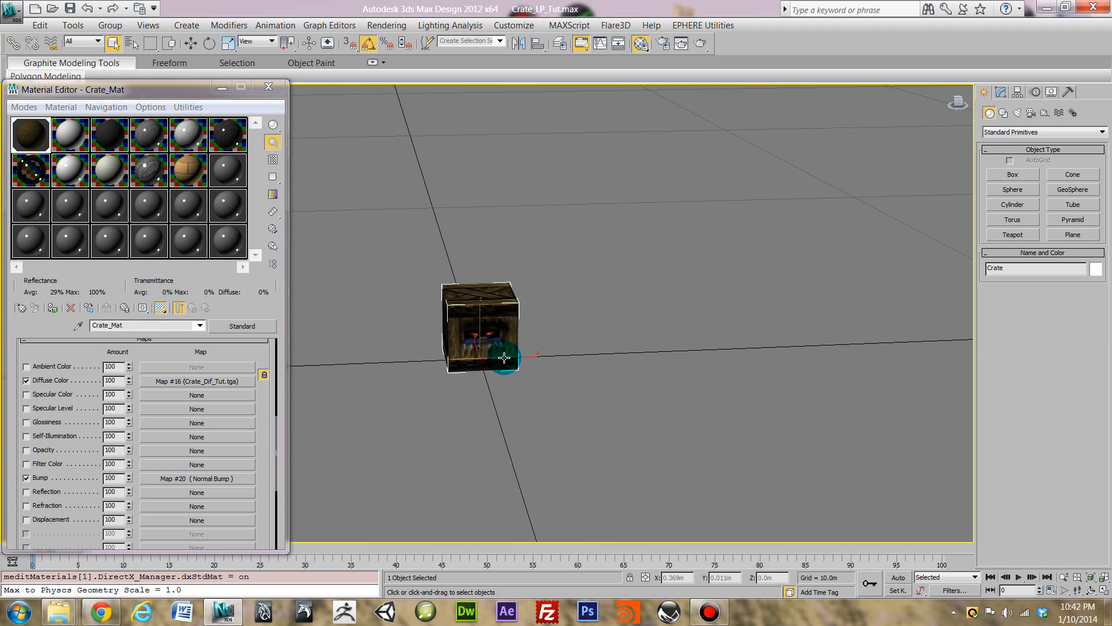
{"action": "scroll", "coordinate": [497, 376], "scroll_direction": "up", "scroll_amount": 8}
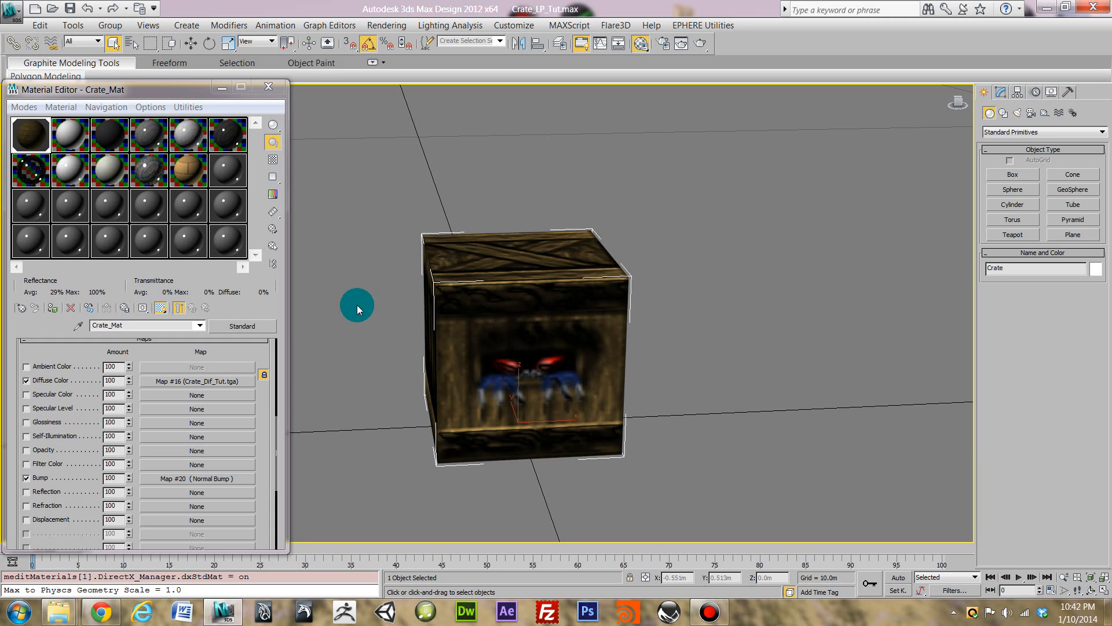
{"action": "left_click_drag", "start_coordinate": [171, 317], "coordinate": [191, 311]}
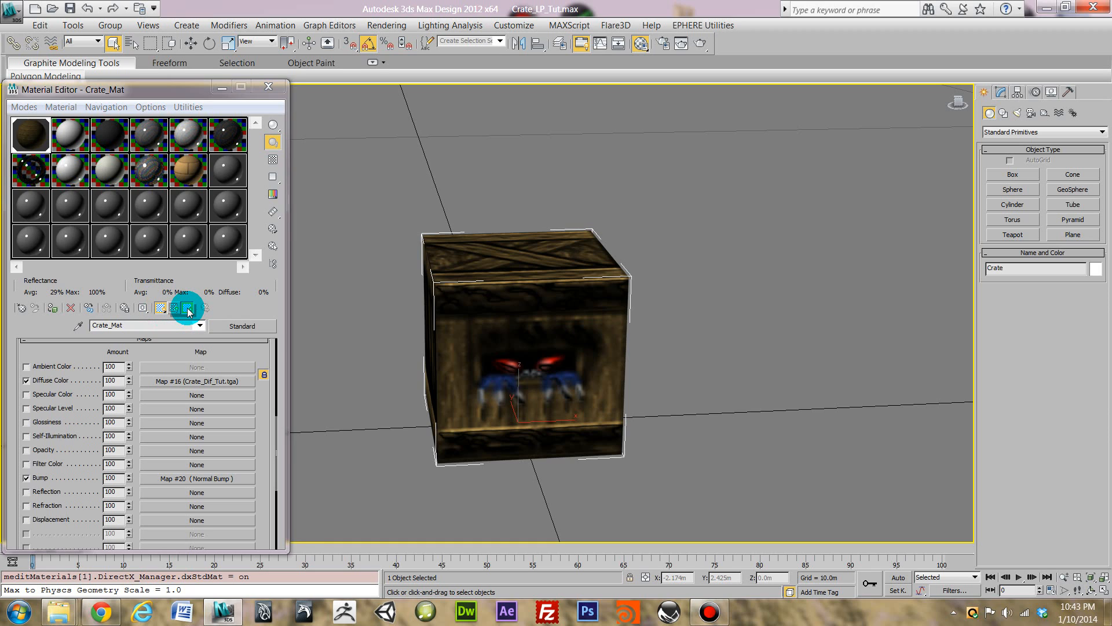
{"action": "left_click_drag", "start_coordinate": [187, 312], "coordinate": [188, 312]}
{"action": "middle_click_drag", "start_coordinate": [560, 329], "coordinate": [657, 307]}
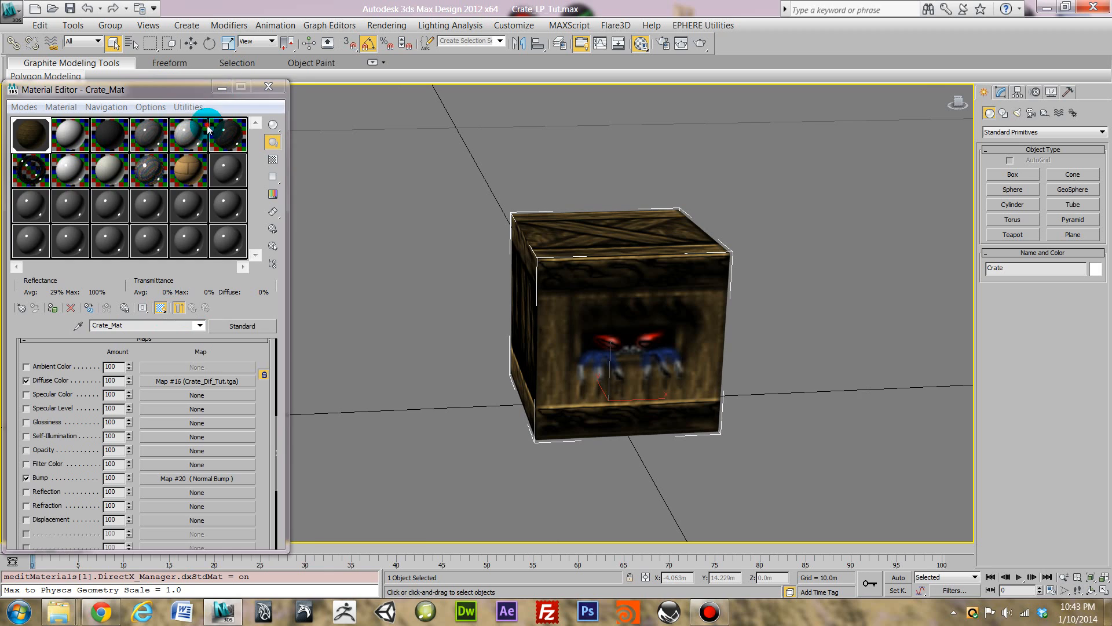
- Change the Perspective viewport's shading style to Shaded, moving the Material Editor clear of the viewport label
{"action": "left_click_drag", "start_coordinate": [162, 91], "coordinate": [136, 211]}
{"action": "left_click", "coordinate": [96, 91]}
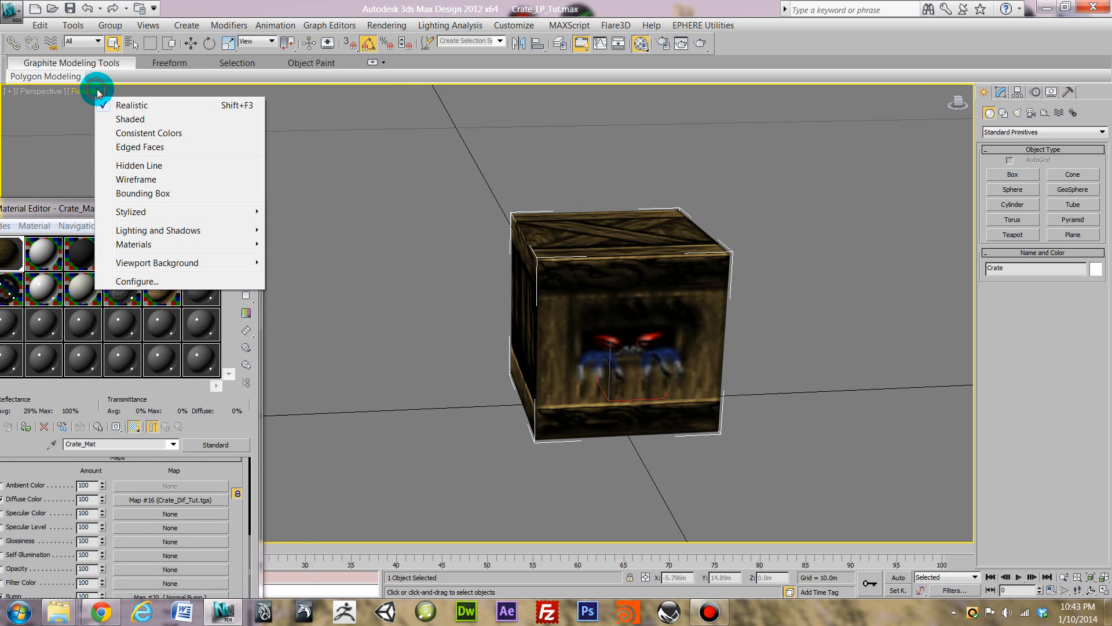
{"action": "left_click", "coordinate": [131, 120]}
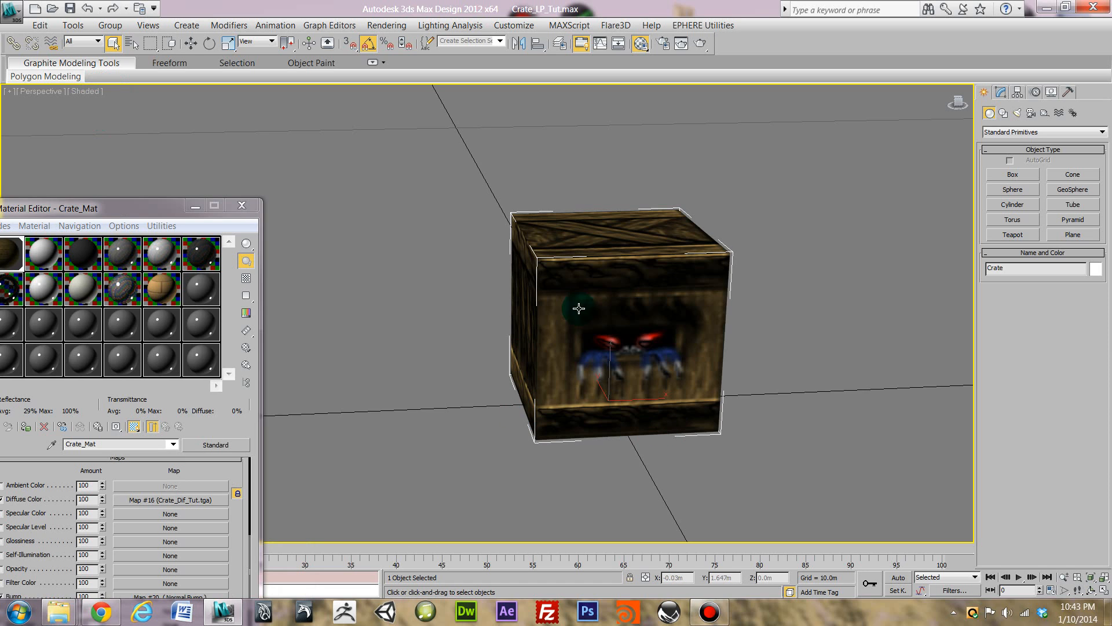
{"action": "left_click_drag", "start_coordinate": [165, 210], "coordinate": [284, 119]}
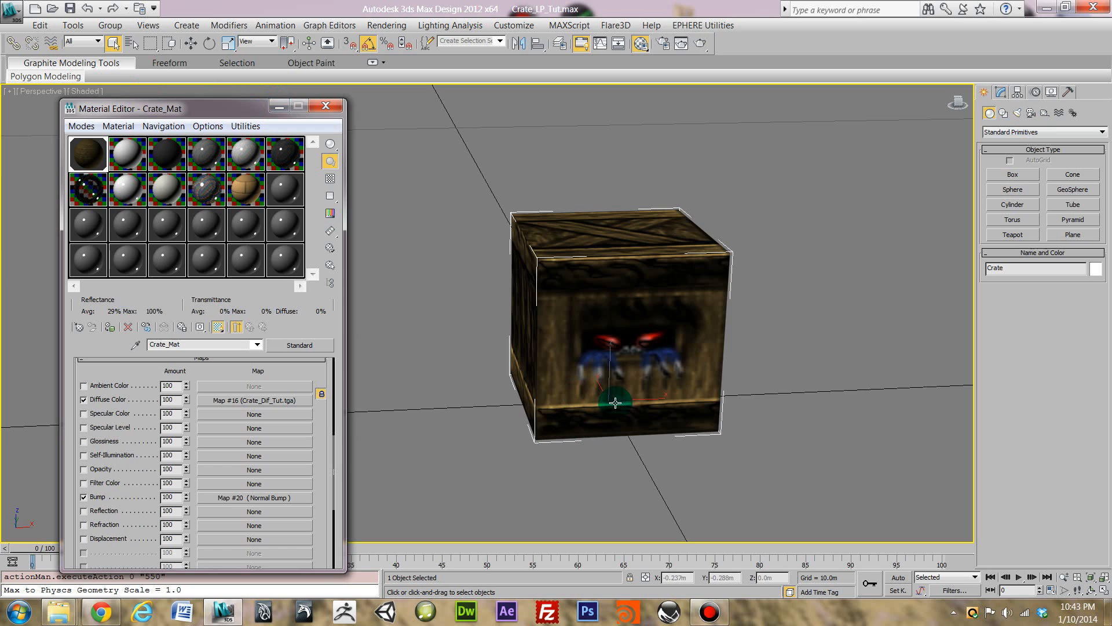
- Create a standard Omni light on the ground in front of the crate's face
{"action": "middle_click_drag", "start_coordinate": [614, 391], "coordinate": [609, 361]}
{"action": "scroll", "coordinate": [583, 388], "scroll_direction": "down", "scroll_amount": 4}
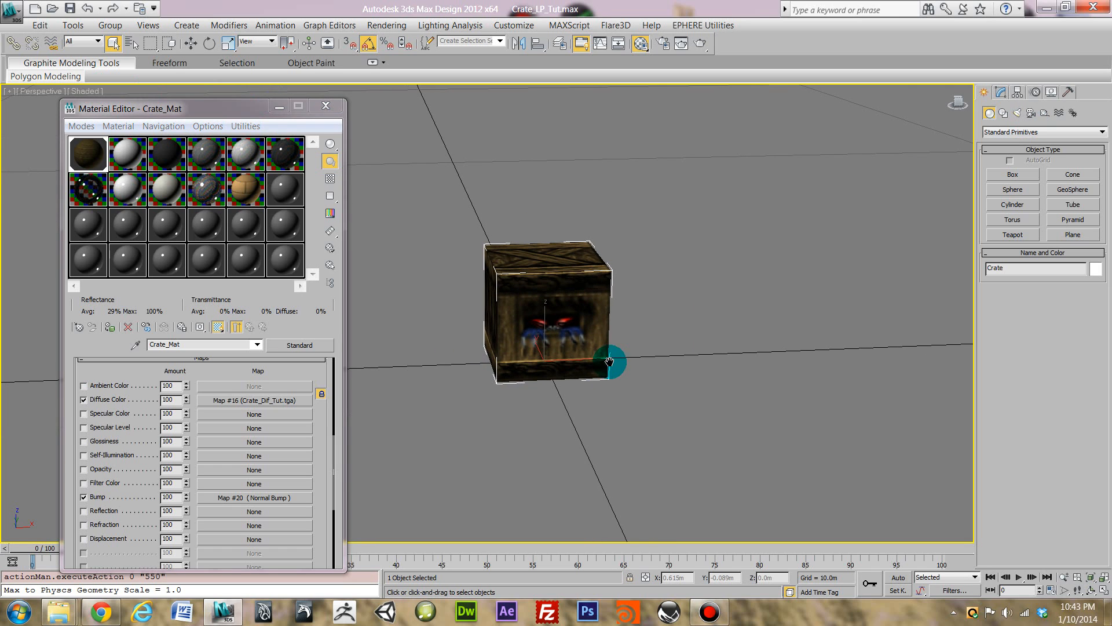
{"action": "left_click", "coordinate": [1002, 92]}
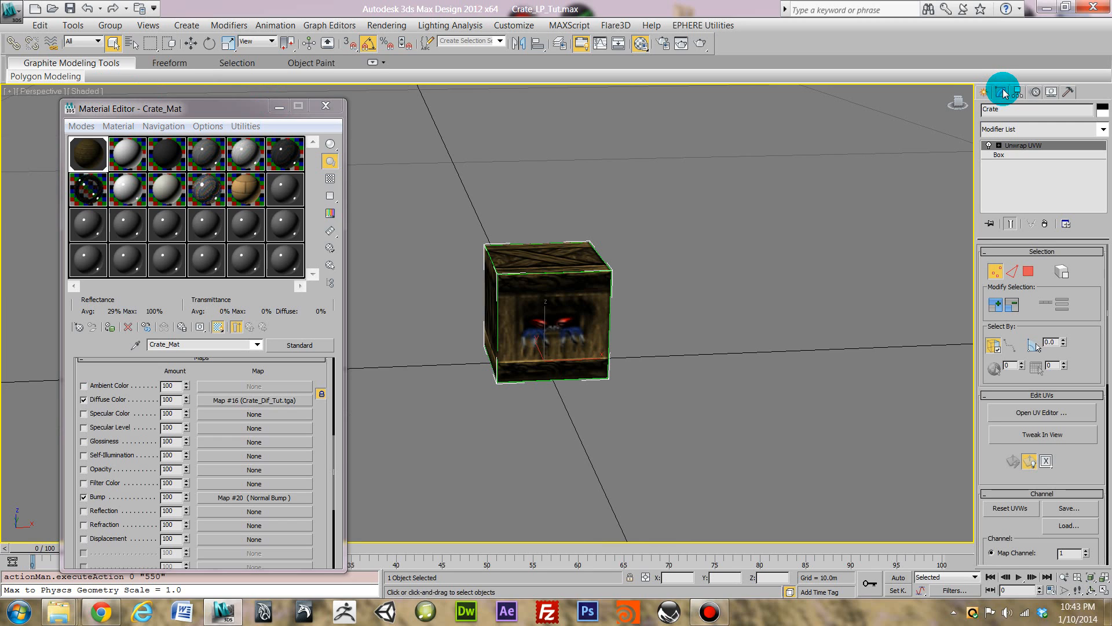
{"action": "left_click", "coordinate": [984, 93]}
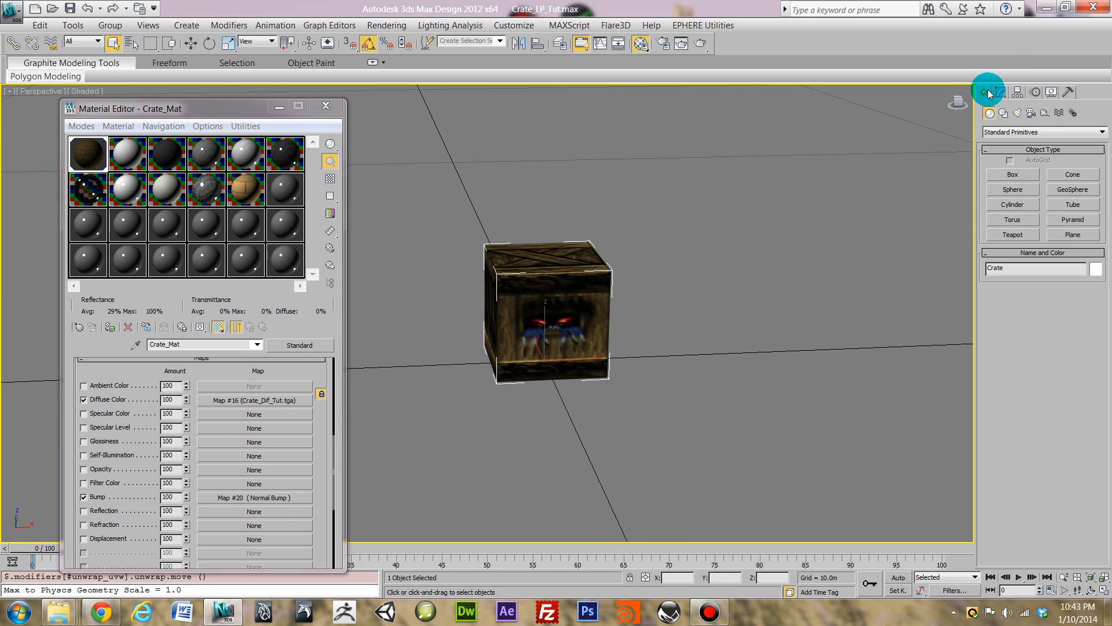
{"action": "left_click", "coordinate": [1017, 113]}
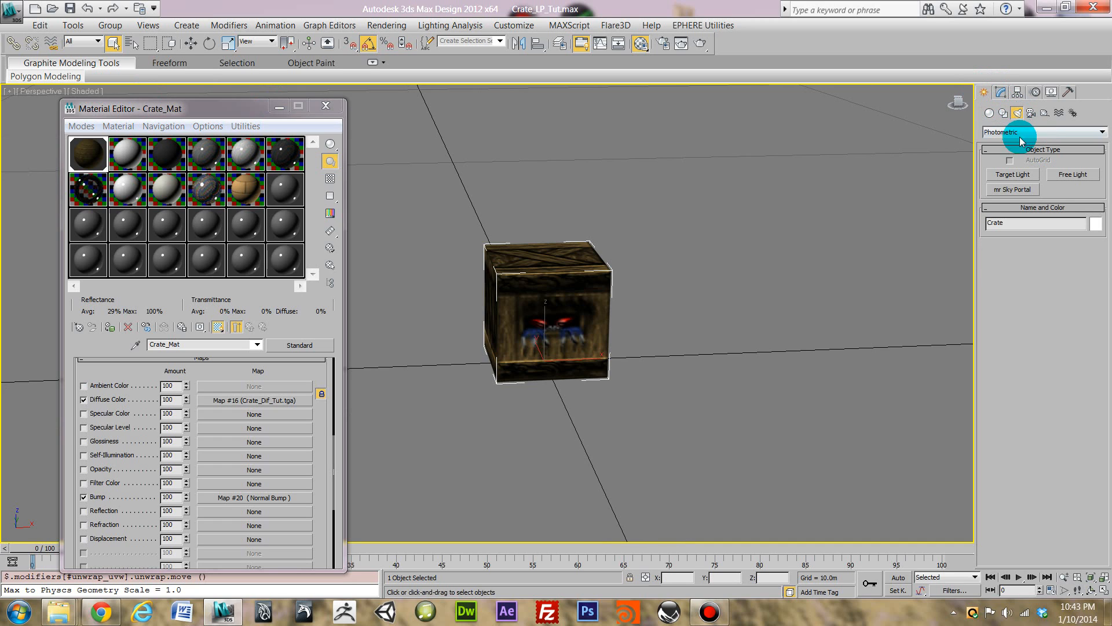
{"action": "left_click", "coordinate": [1038, 139]}
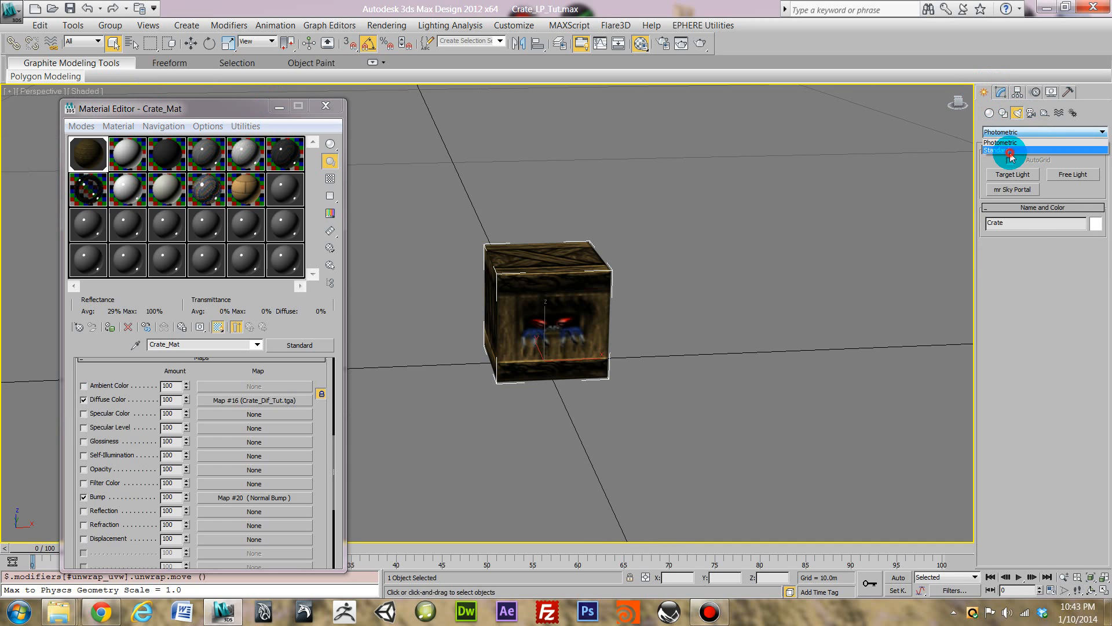
{"action": "left_click", "coordinate": [1013, 152]}
{"action": "left_click", "coordinate": [1014, 205]}
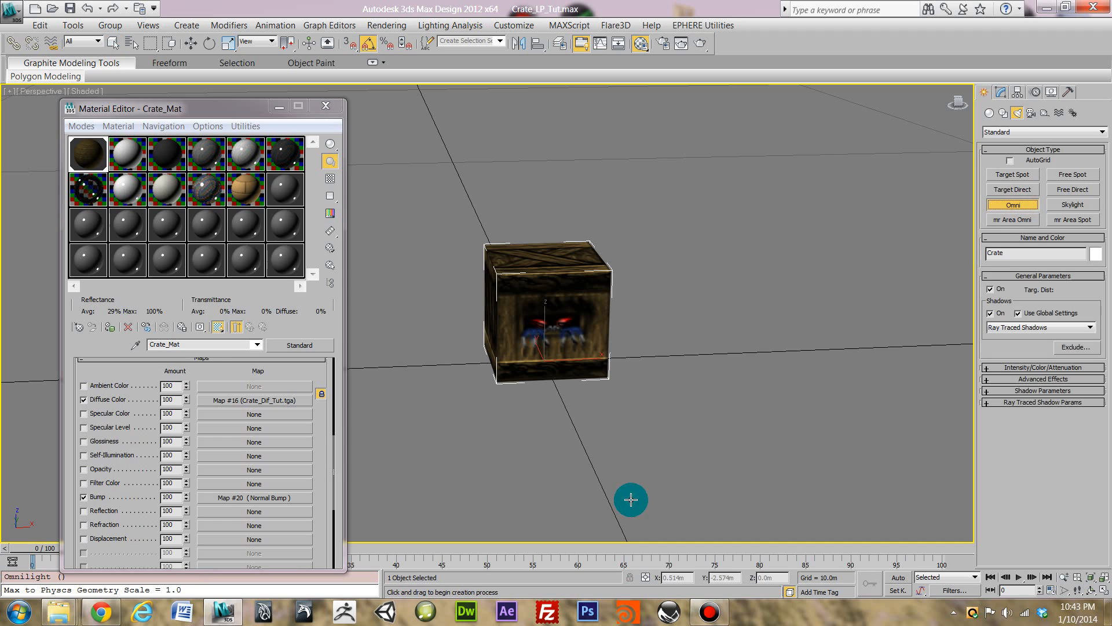
{"action": "left_click", "coordinate": [580, 443]}
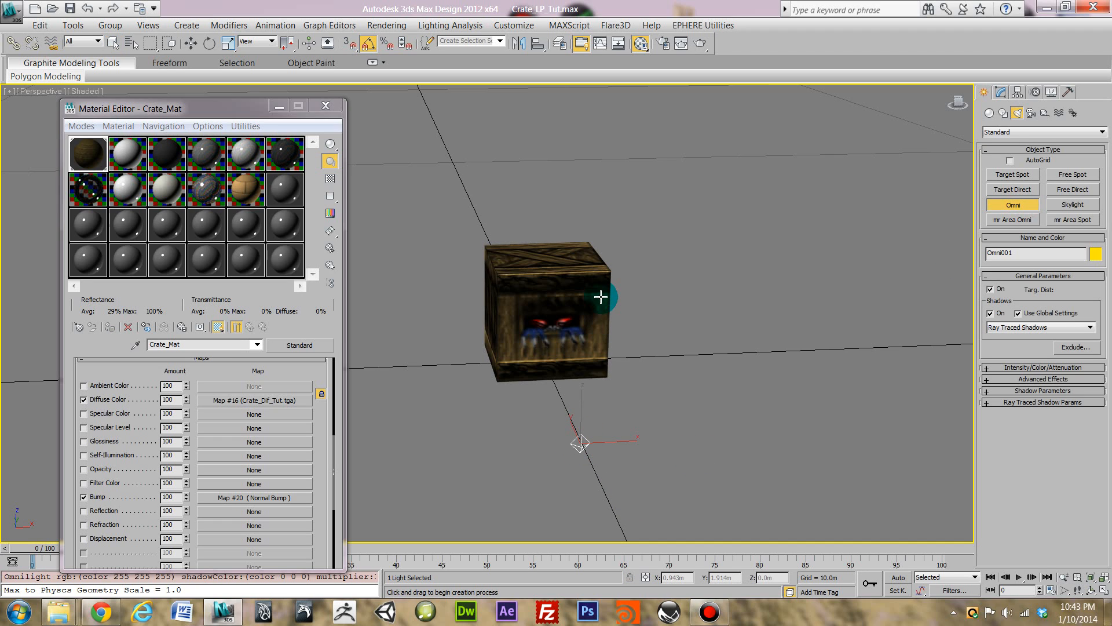
- Move the omni light up in front of the crate's face, to about X -0.064 m, Y -1.388 m, Z 0.688 m
{"action": "key", "text": "w"}
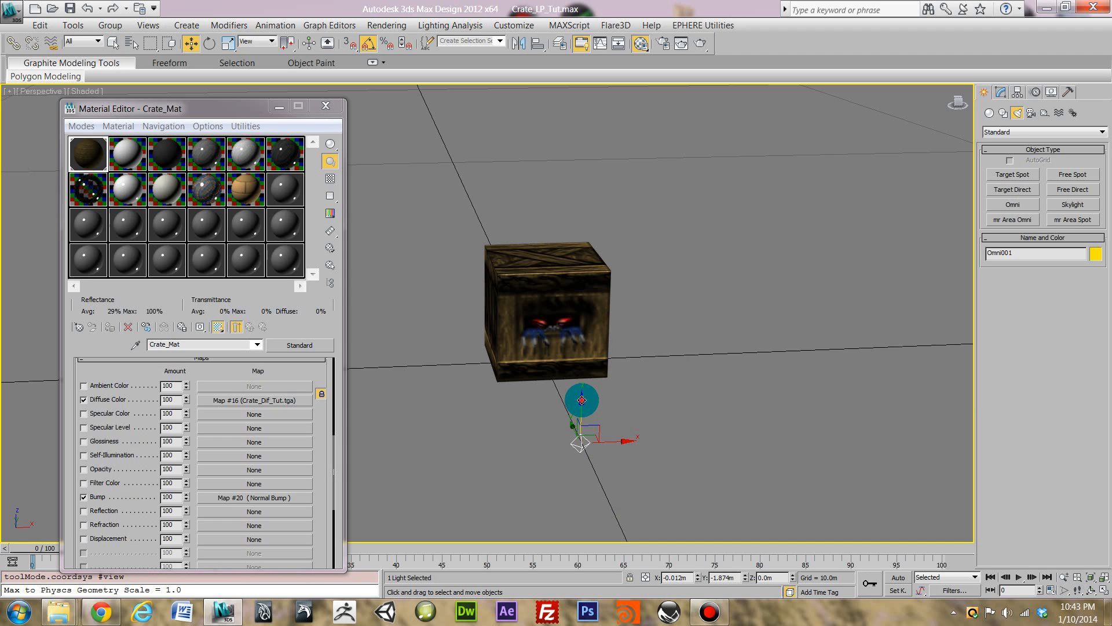
{"action": "left_click_drag", "start_coordinate": [581, 400], "coordinate": [566, 324]}
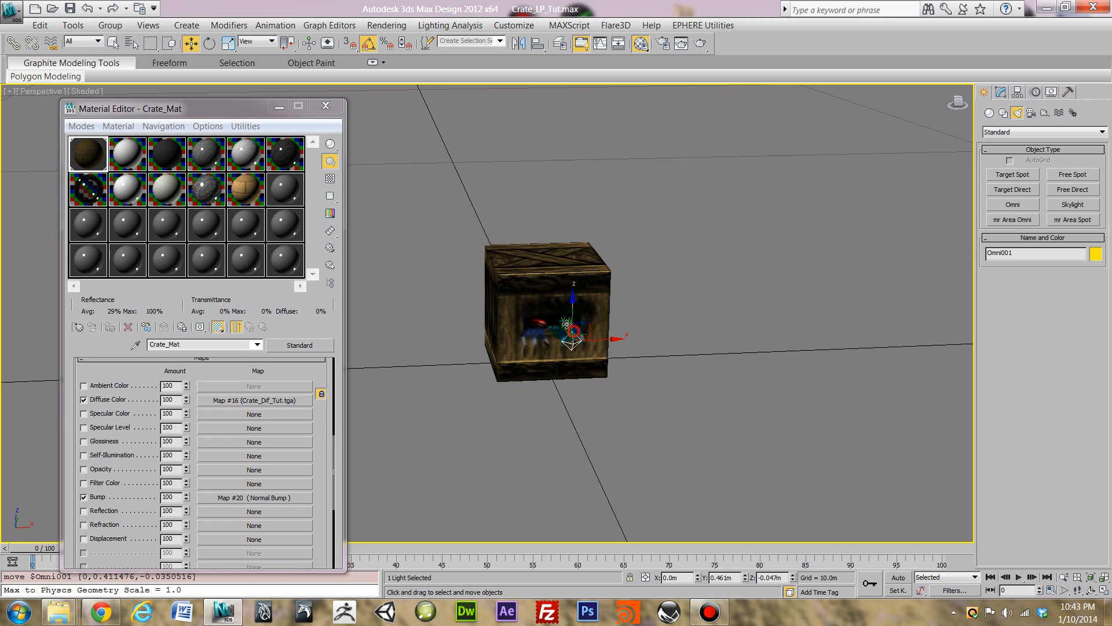
{"action": "mouse_move", "coordinate": [640, 338]}
{"action": "middle_mouse_down", "text": "alt"}
{"action": "mouse_move", "coordinate": [653, 373]}
{"action": "mouse_move", "coordinate": [626, 338]}
{"action": "middle_mouse_up", "text": "alt"}
{"action": "mouse_move", "coordinate": [615, 335]}
{"action": "left_mouse_down"}
{"action": "mouse_move", "coordinate": [651, 333]}
{"action": "mouse_move", "coordinate": [582, 336]}
{"action": "mouse_move", "coordinate": [641, 337]}
{"action": "mouse_move", "coordinate": [610, 334]}
{"action": "left_mouse_up"}
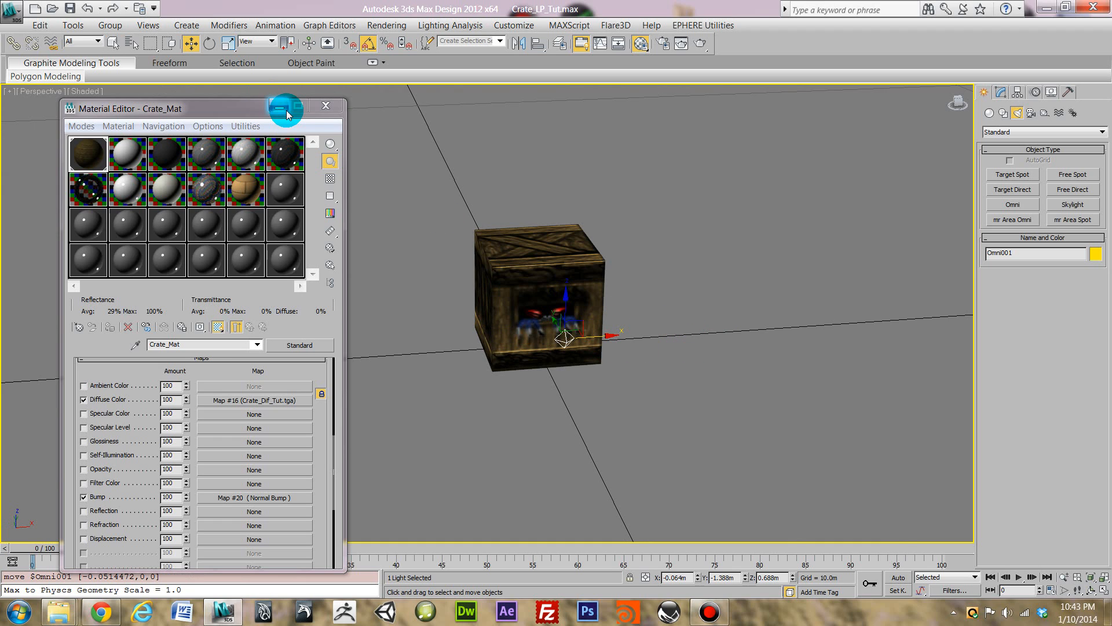
- Change the Perspective viewport's shading to Realistic and illuminate it with scene lights
{"action": "left_click", "coordinate": [48, 93]}
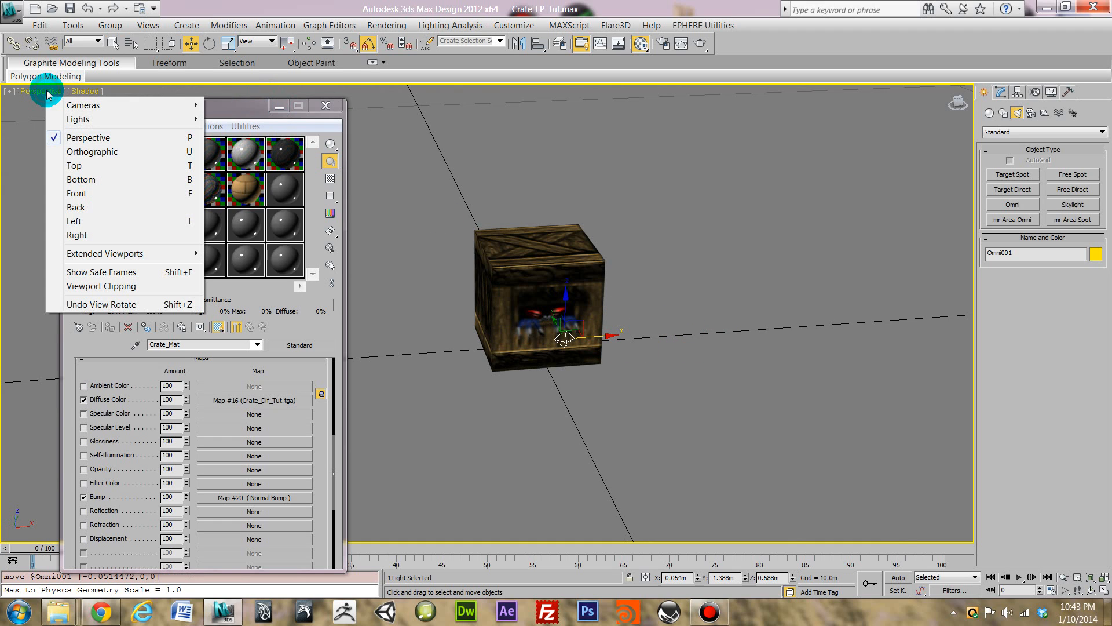
{"action": "left_click", "coordinate": [91, 91]}
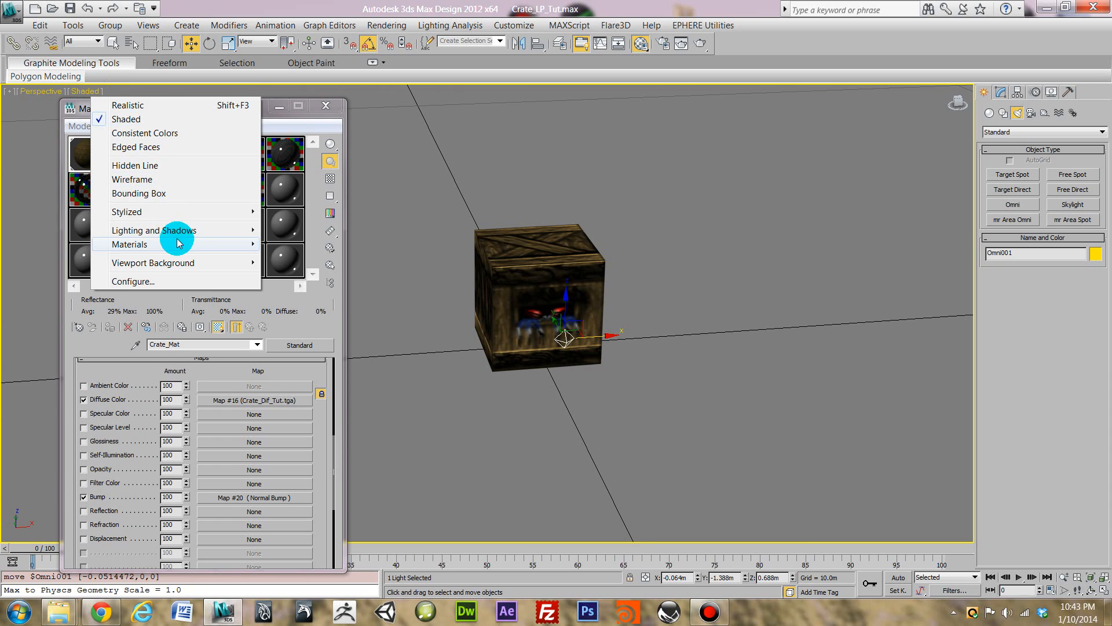
{"action": "mouse_move", "coordinate": [257, 228]}
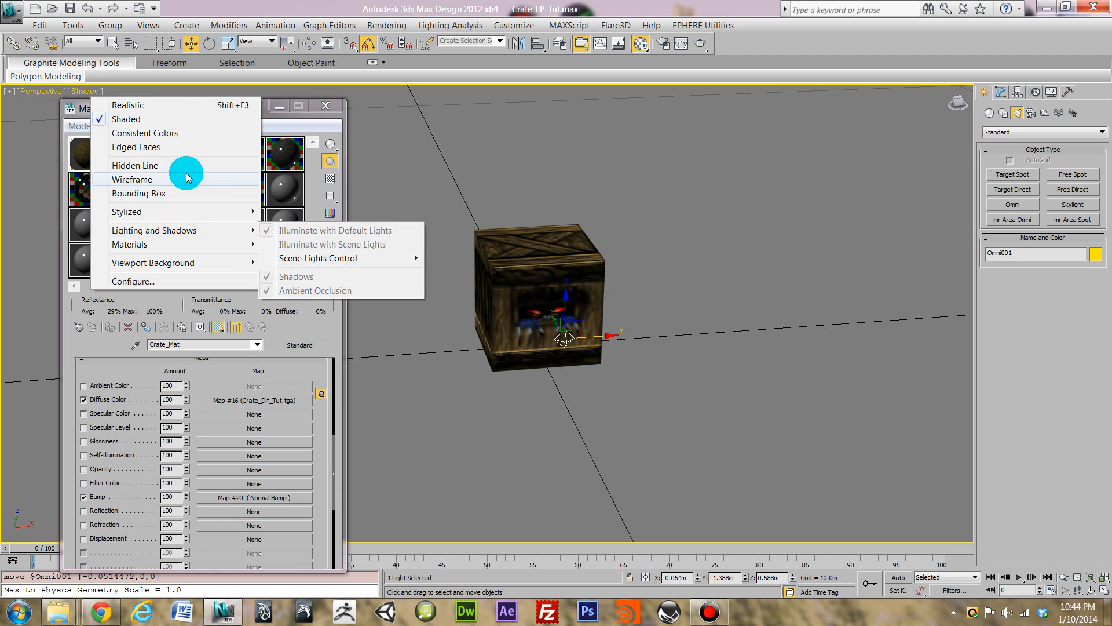
{"action": "left_click", "coordinate": [82, 90]}
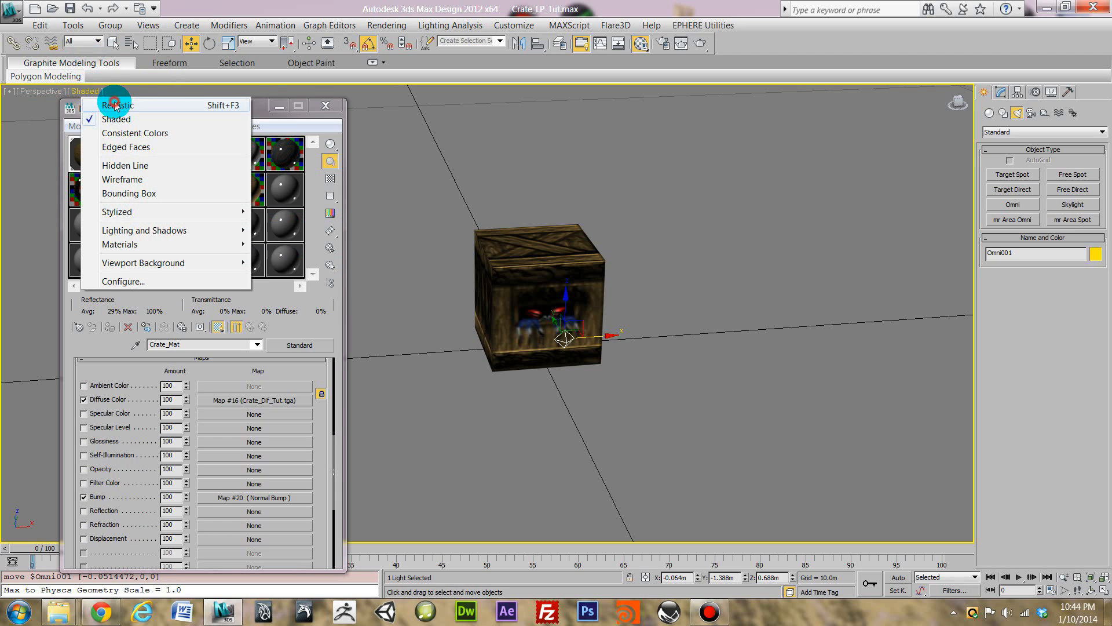
{"action": "left_click", "coordinate": [114, 106]}
{"action": "left_click", "coordinate": [87, 91]}
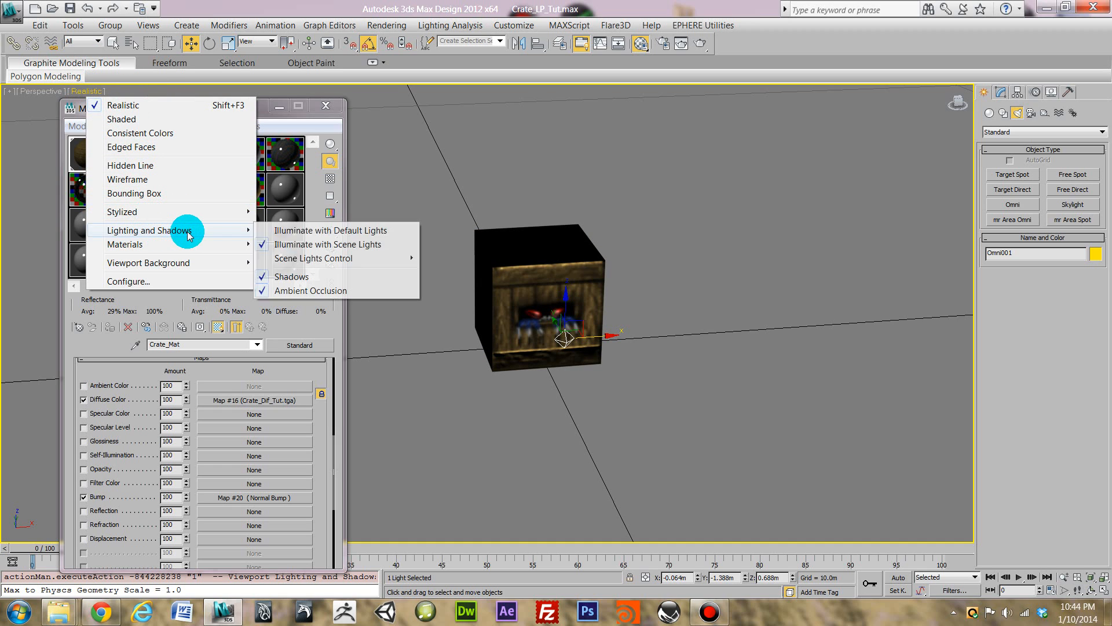
{"action": "left_click", "coordinate": [307, 246]}
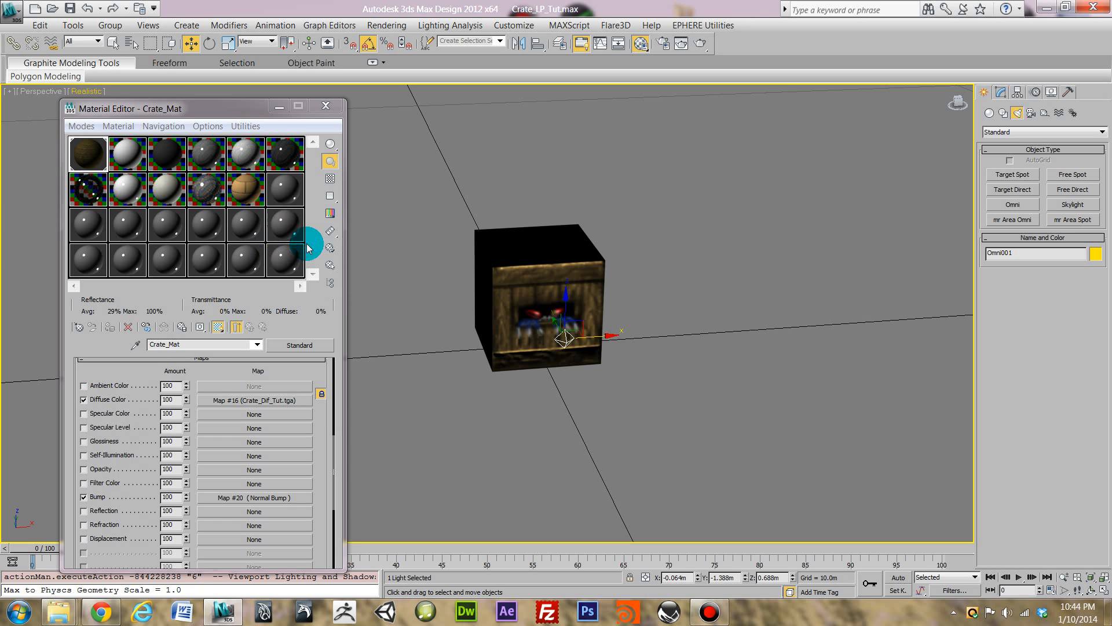
- Reposition the omni light to about X 0.199 m, Y -1.375 m, Z 0.587 m and inspect the normal map on the crate's face
{"action": "left_click_drag", "start_coordinate": [607, 336], "coordinate": [625, 256]}
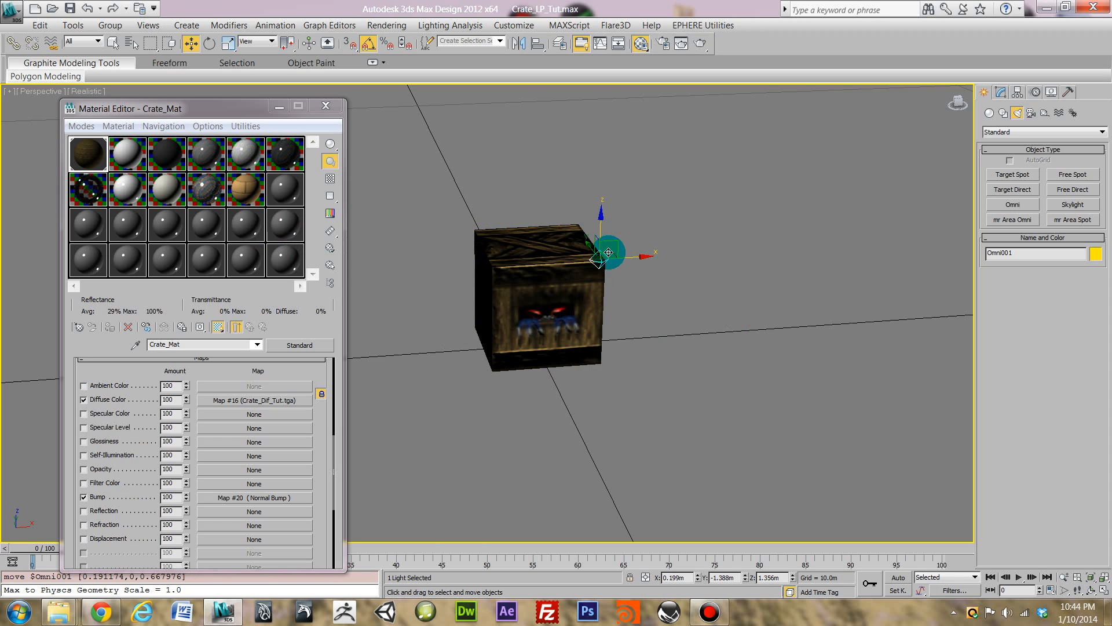
{"action": "middle_click_drag", "start_coordinate": [559, 319], "coordinate": [597, 337], "text": "alt"}
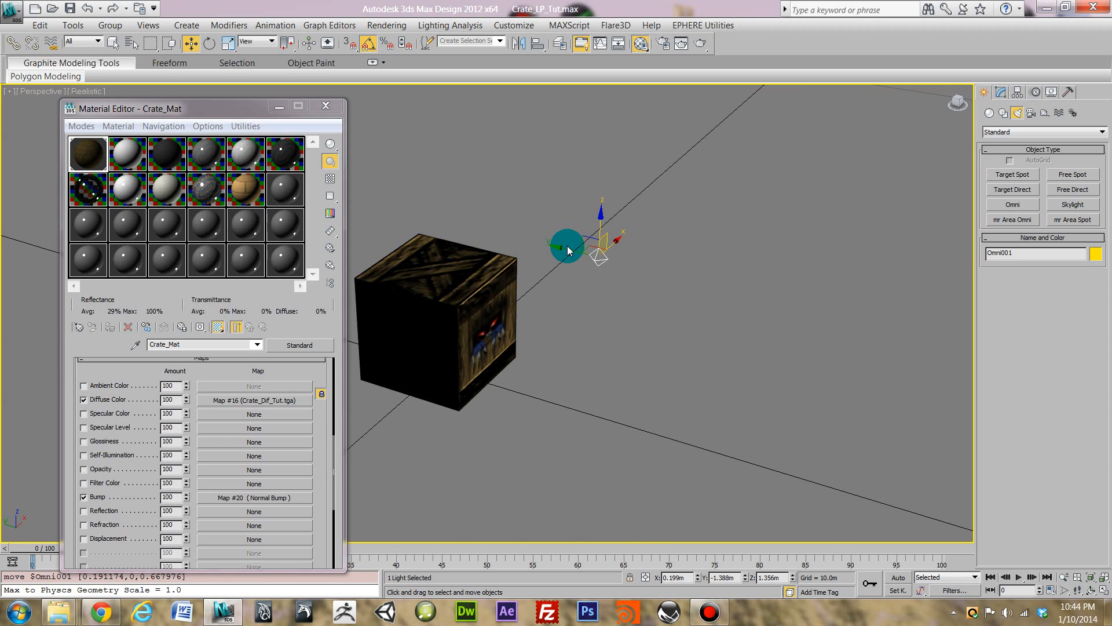
{"action": "left_click_drag", "start_coordinate": [566, 243], "coordinate": [548, 312]}
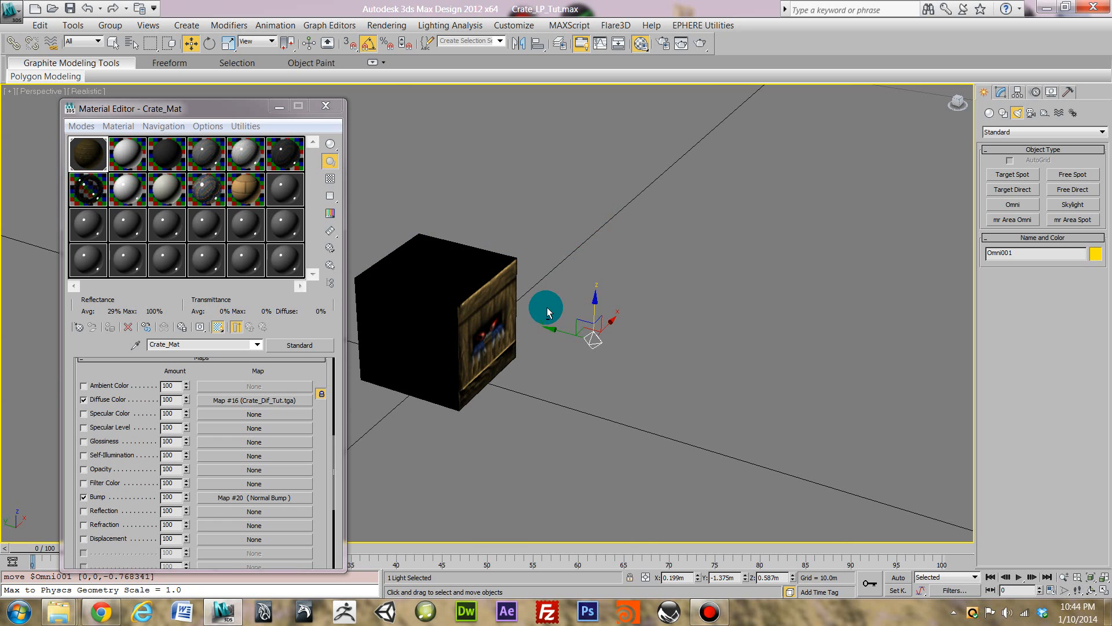
{"action": "middle_click_drag", "start_coordinate": [547, 307], "coordinate": [506, 302], "text": "alt"}
{"action": "scroll", "coordinate": [495, 389], "scroll_direction": "up", "scroll_amount": 5}
{"action": "scroll", "coordinate": [519, 400], "scroll_direction": "down", "scroll_amount": 2}
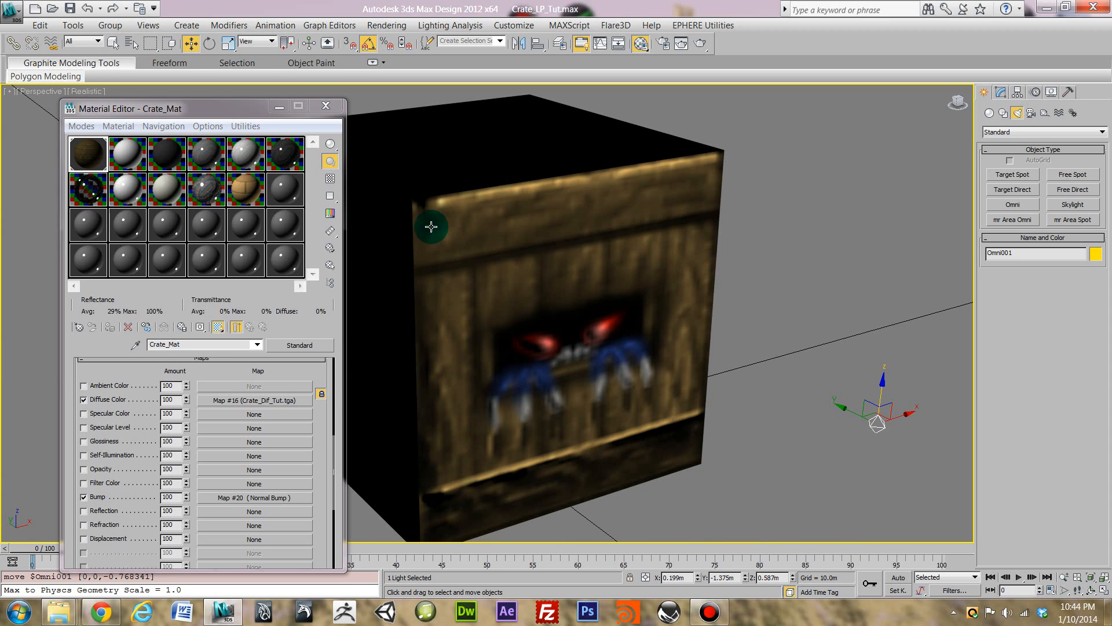
{"action": "scroll", "coordinate": [619, 316], "scroll_direction": "down", "scroll_amount": 5}
{"action": "scroll", "coordinate": [608, 336], "scroll_direction": "up", "scroll_amount": 3}
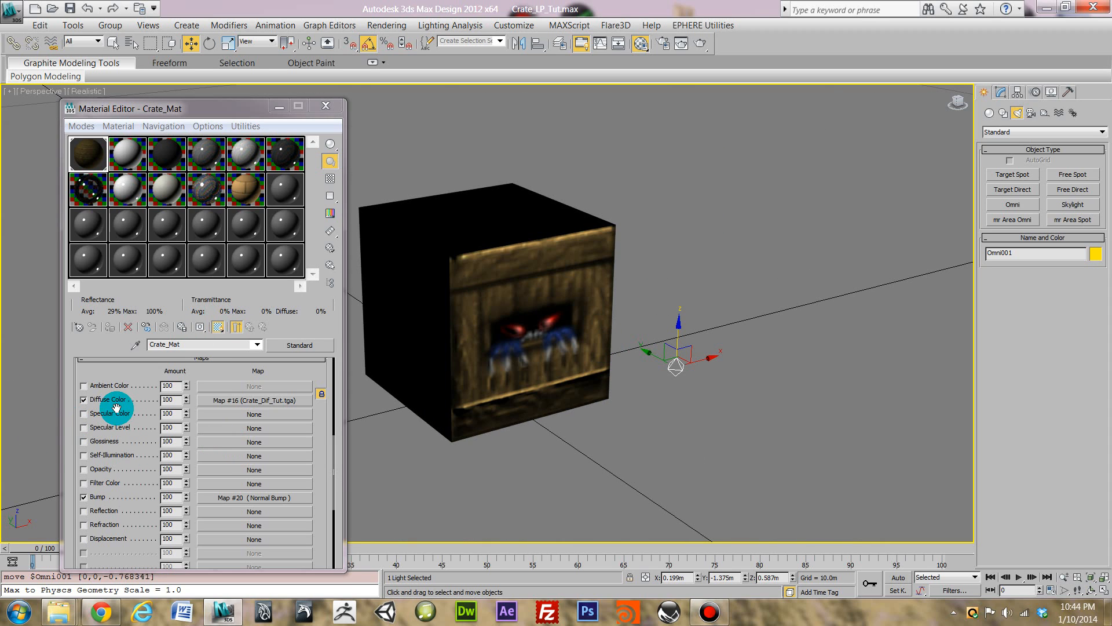
- Load the bitmap Crate_Dif_Tut_SPEC into Crate_Mat's Specular Color slot and return to the material's top level
{"action": "left_click", "coordinate": [255, 415]}
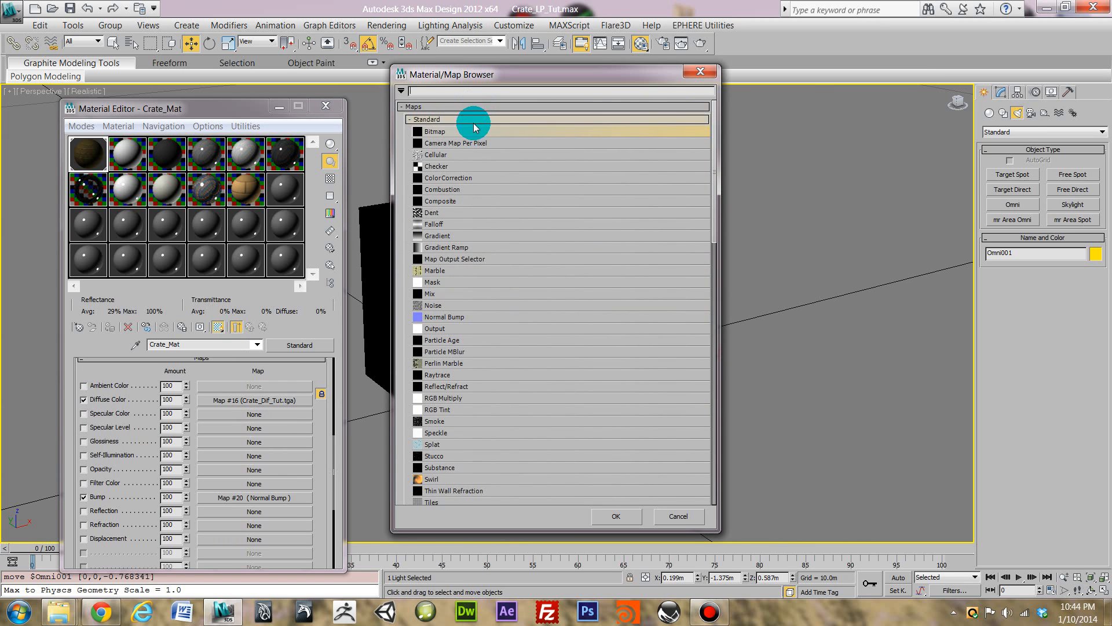
{"action": "double_click", "coordinate": [467, 131]}
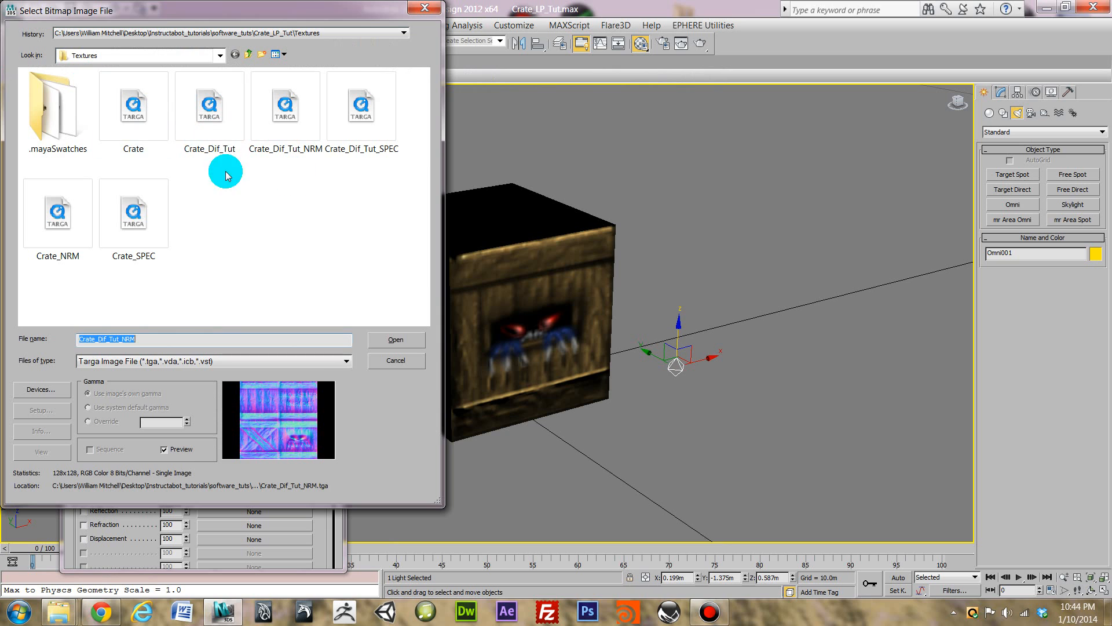
{"action": "left_click", "coordinate": [340, 129]}
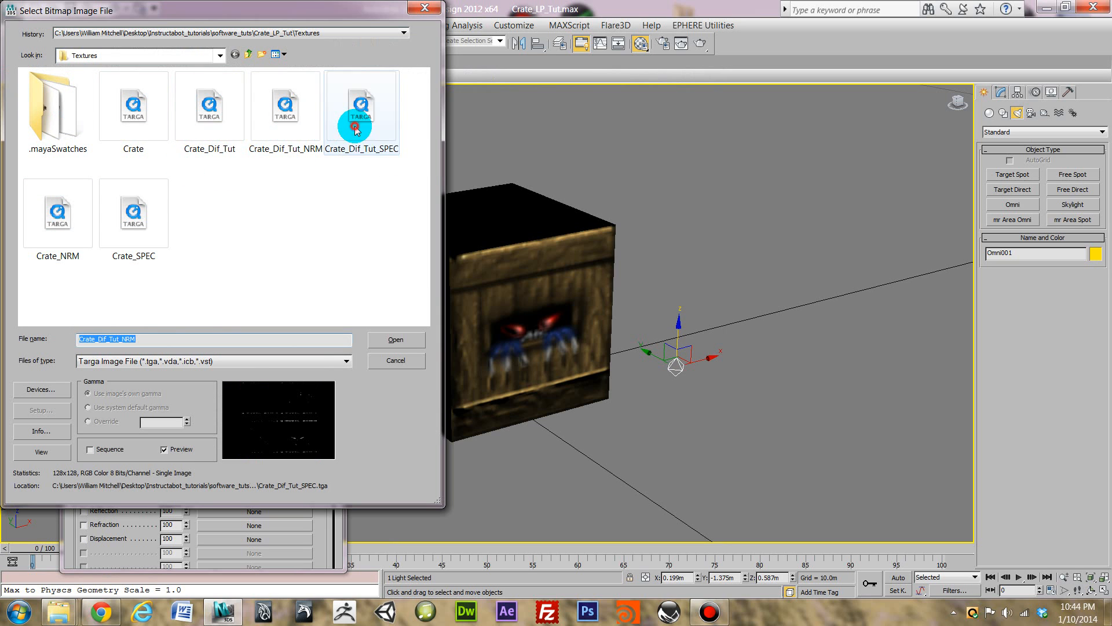
{"action": "left_click", "coordinate": [400, 339]}
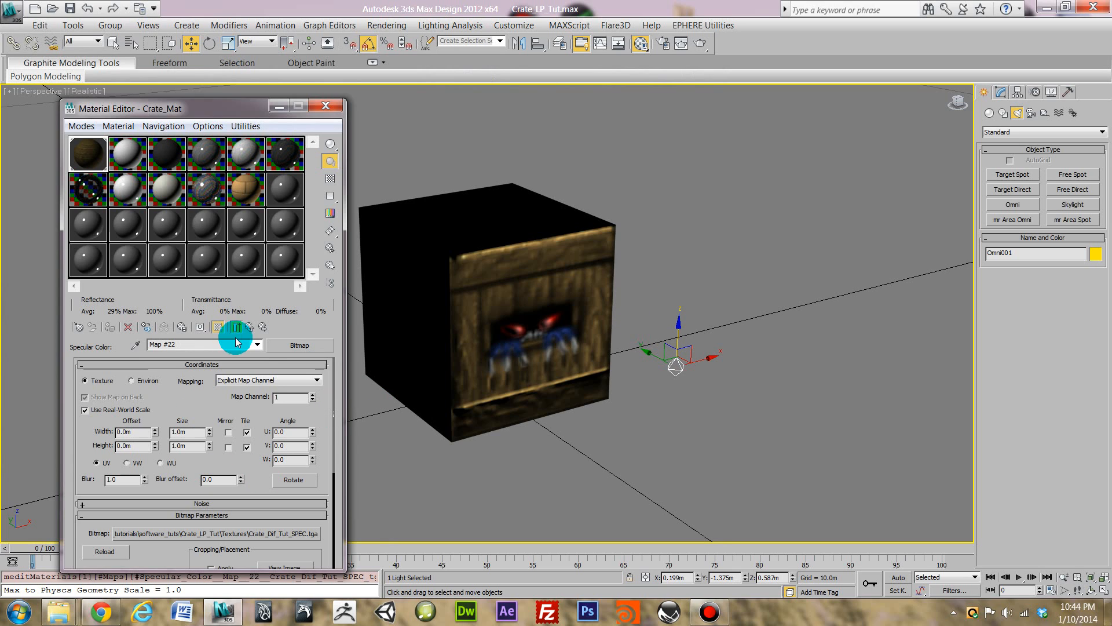
{"action": "left_click", "coordinate": [257, 344]}
{"action": "left_click", "coordinate": [203, 354]}
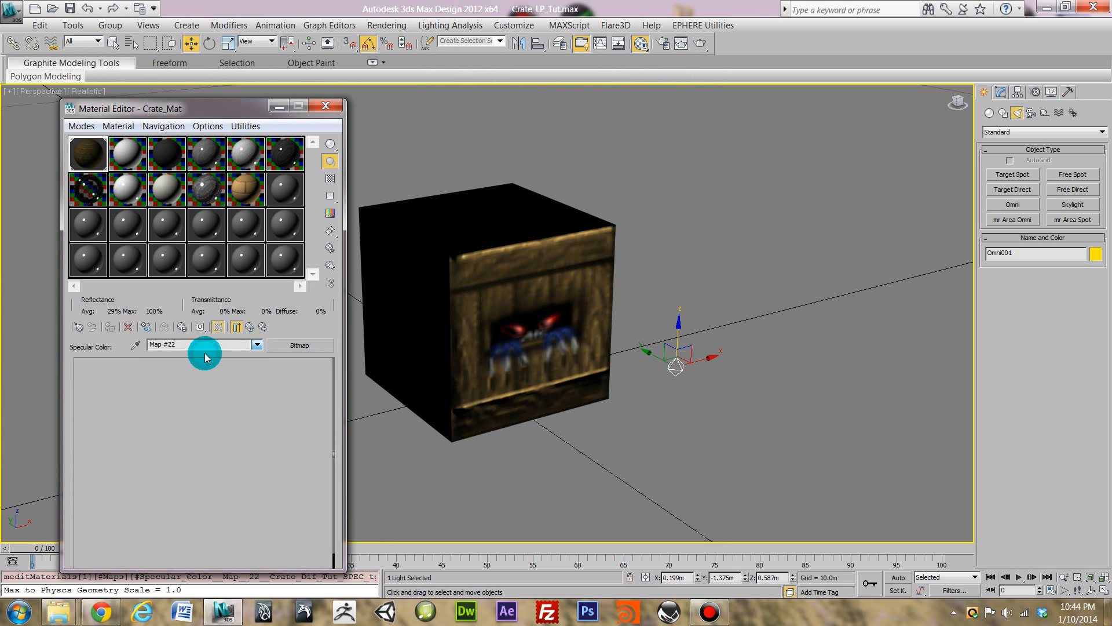
{"action": "mouse_move", "coordinate": [221, 331]}
{"action": "left_mouse_down"}
{"action": "mouse_move", "coordinate": [257, 330]}
{"action": "mouse_move", "coordinate": [245, 328]}
{"action": "left_mouse_up"}
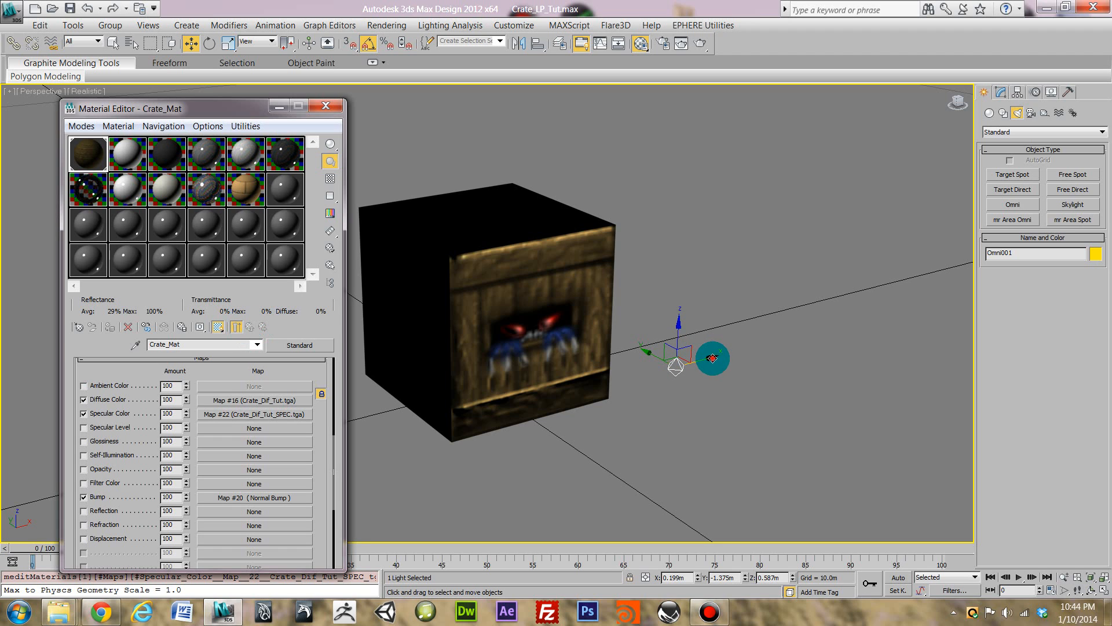
- Move the omni light across the crate's face to about X -0.255 m, Y -1.367 m, Z 0.744 m and minimize the Material Editor
{"action": "left_click_drag", "start_coordinate": [712, 358], "coordinate": [625, 349]}
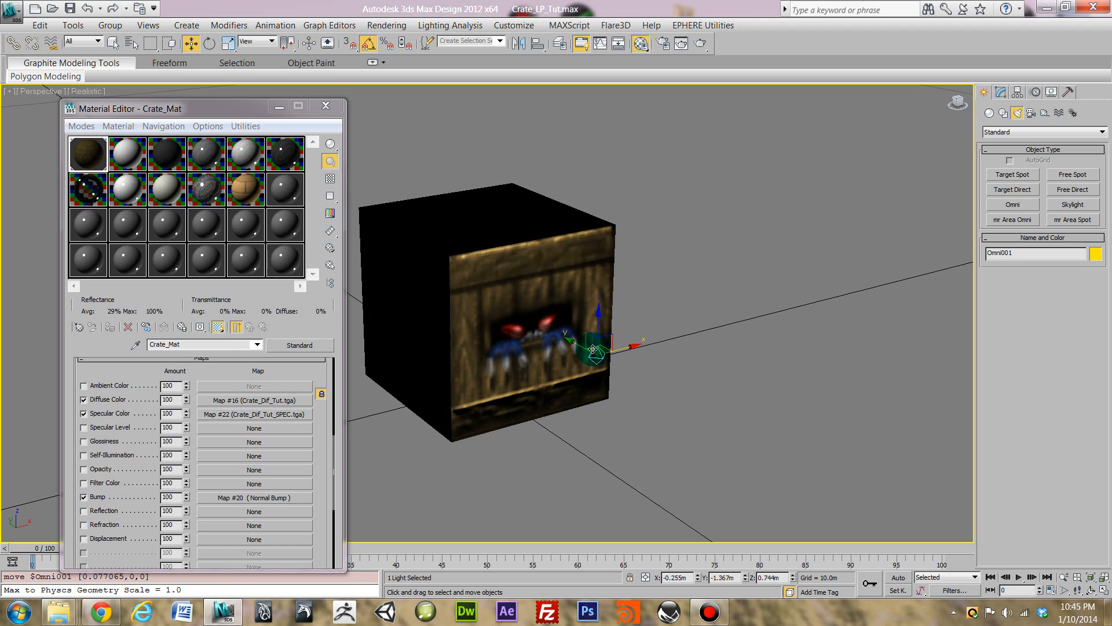
{"action": "left_click_drag", "start_coordinate": [247, 112], "coordinate": [261, 91]}
{"action": "left_click", "coordinate": [293, 85]}
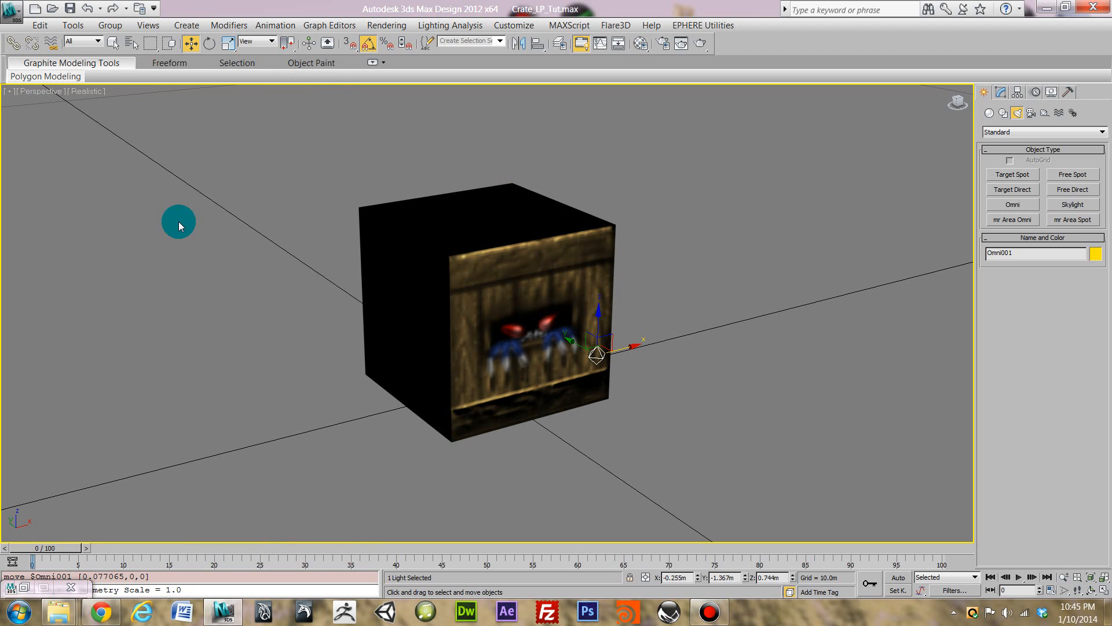
- Select the crate instead of the omni light and start exporting only the selected object
{"action": "left_click", "coordinate": [8, 18]}
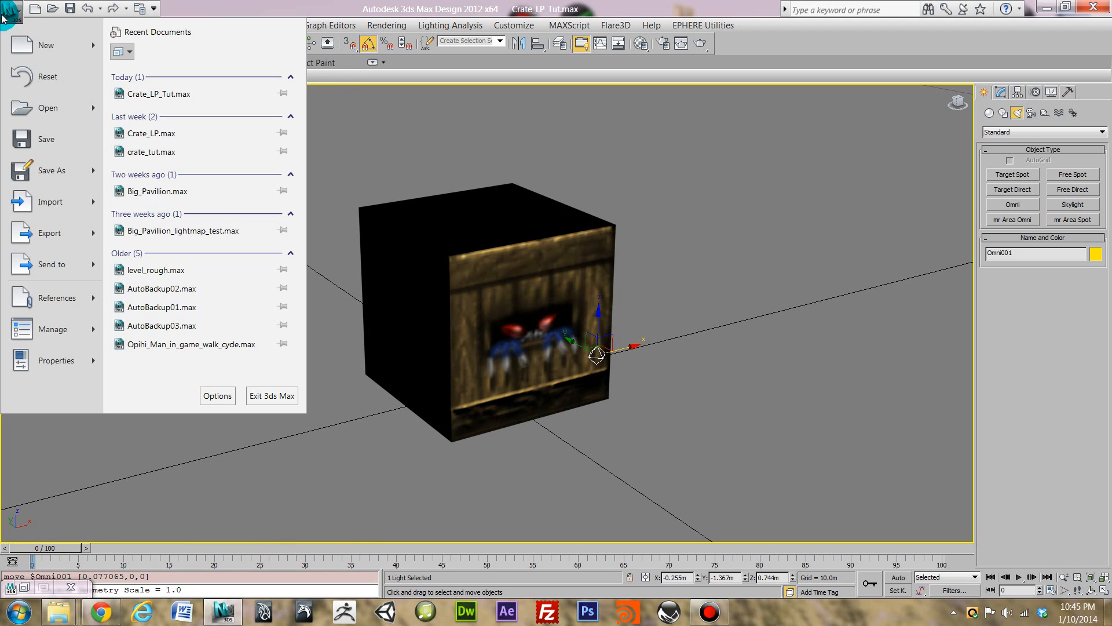
{"action": "left_click", "coordinate": [587, 258]}
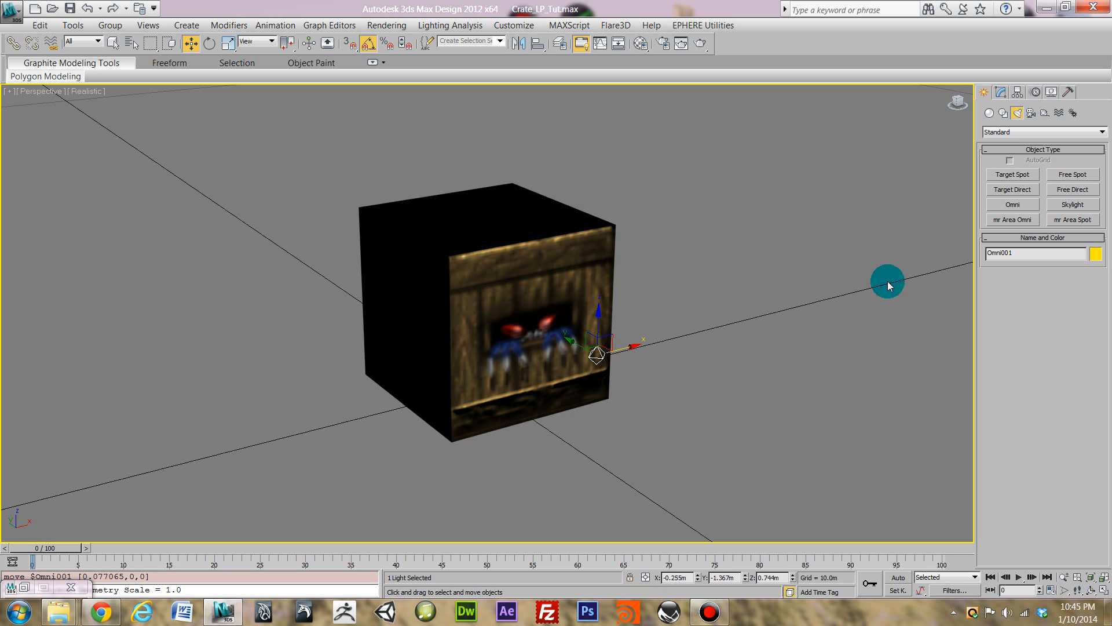
{"action": "left_click", "coordinate": [581, 240]}
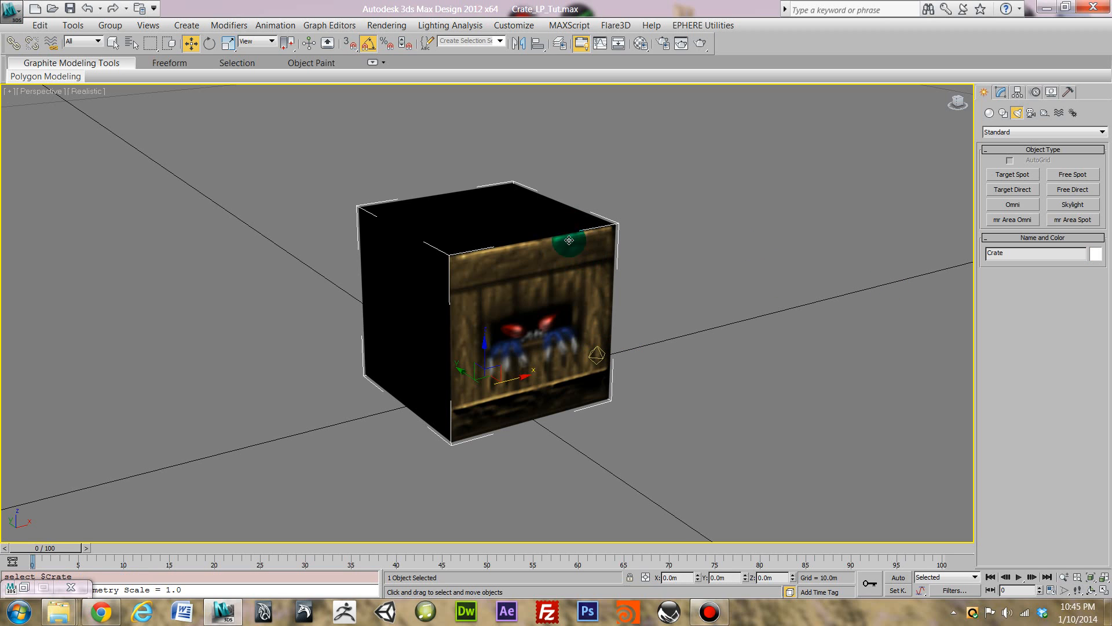
{"action": "left_click", "coordinate": [18, 16]}
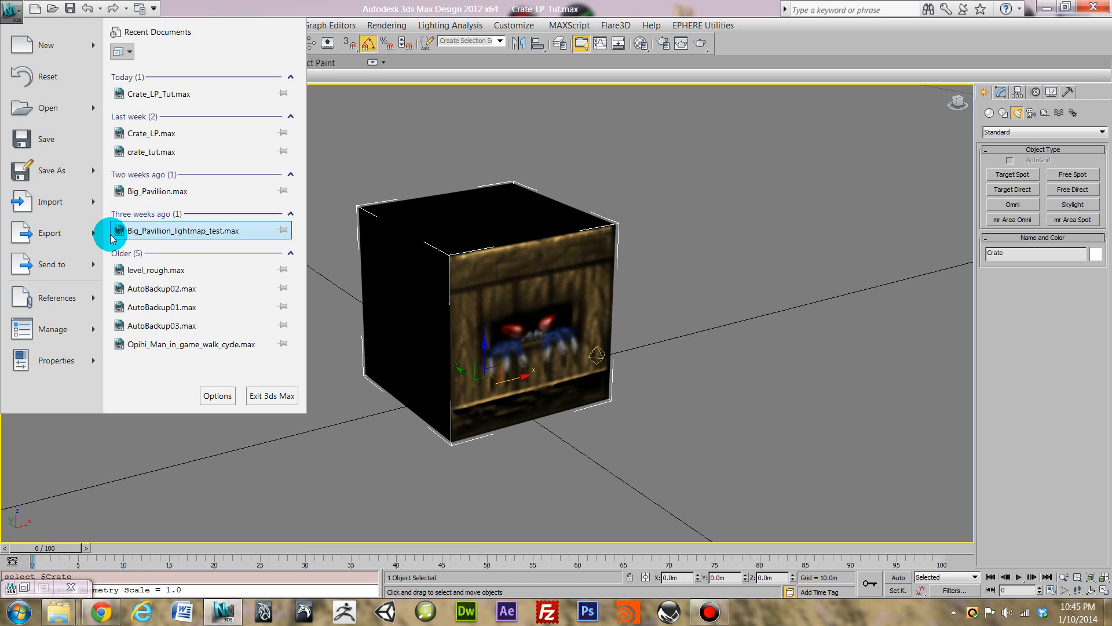
{"action": "left_click", "coordinate": [38, 232]}
{"action": "left_click", "coordinate": [206, 122]}
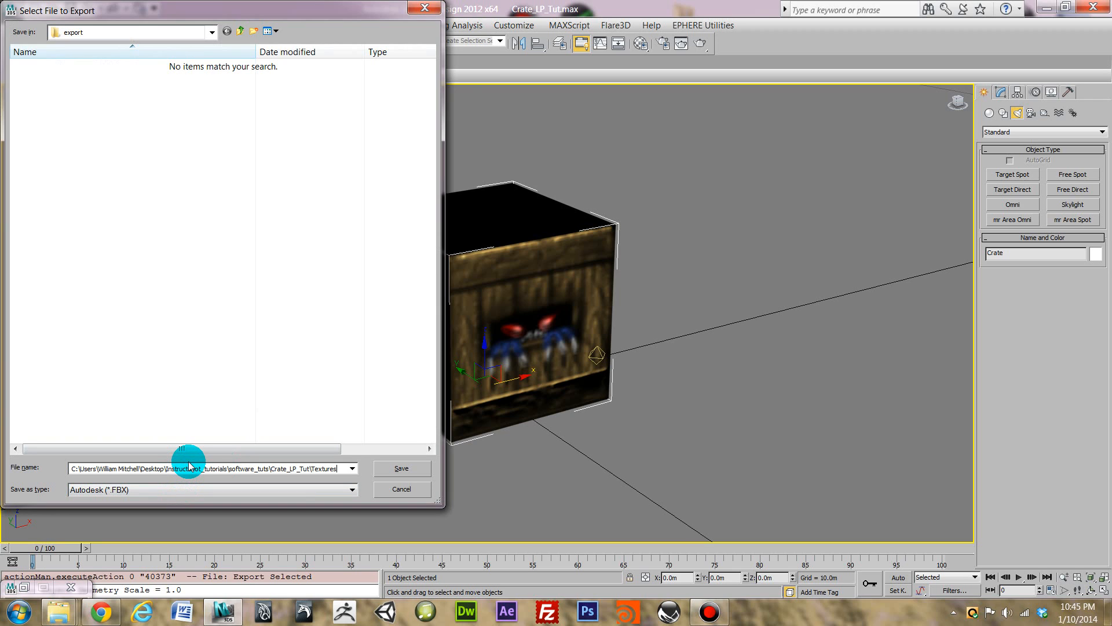
- Set the export location to the Export folder inside the Crate_LP_Tut project folder
{"action": "key", "text": "Return"}
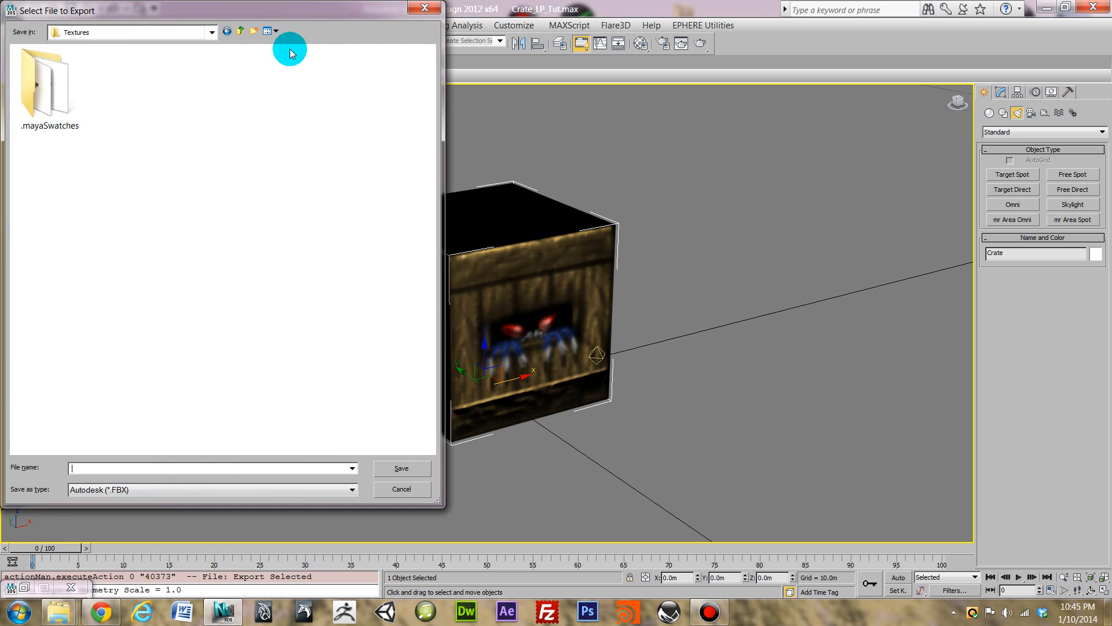
{"action": "left_click", "coordinate": [242, 30]}
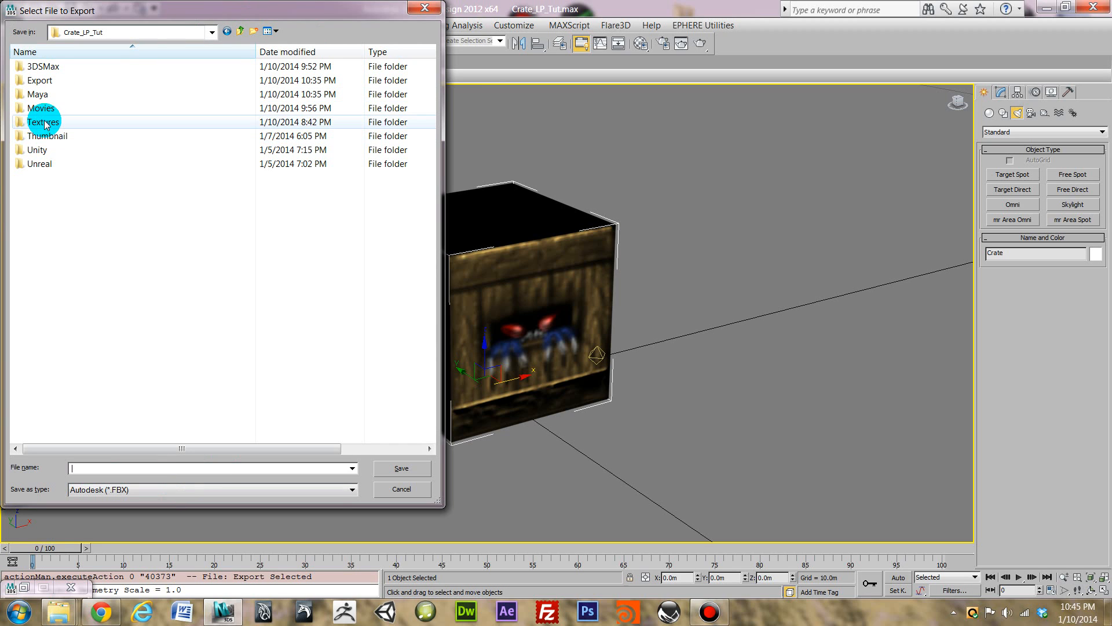
{"action": "double_click", "coordinate": [32, 80]}
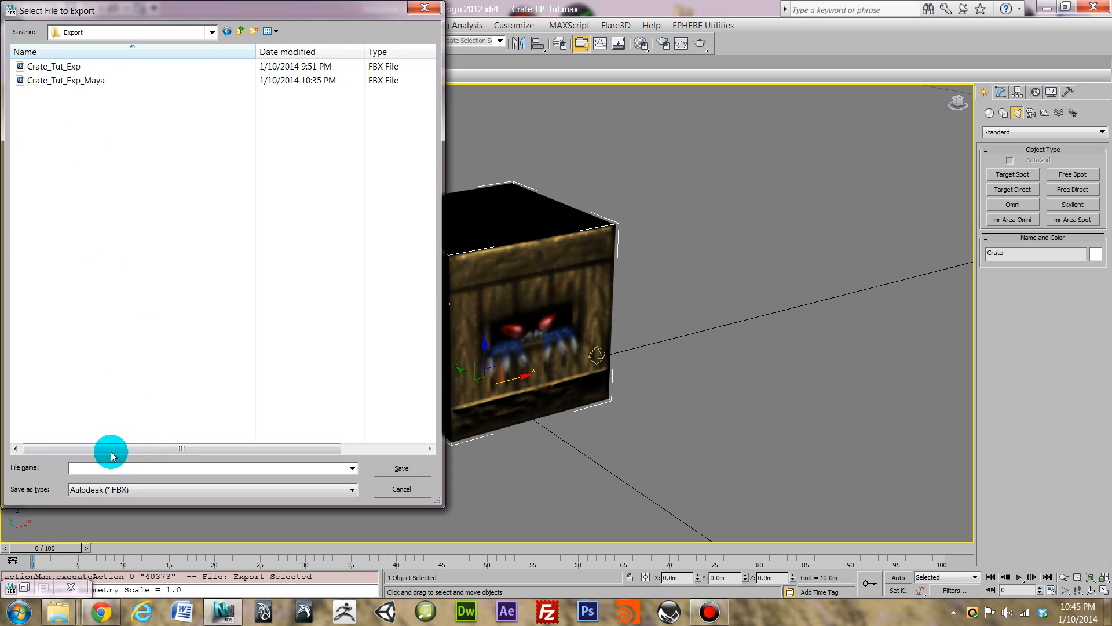
- Name the export file Crate_Tut_Exp_Max and save it in Autodesk FBX format
{"action": "left_click", "coordinate": [108, 470]}
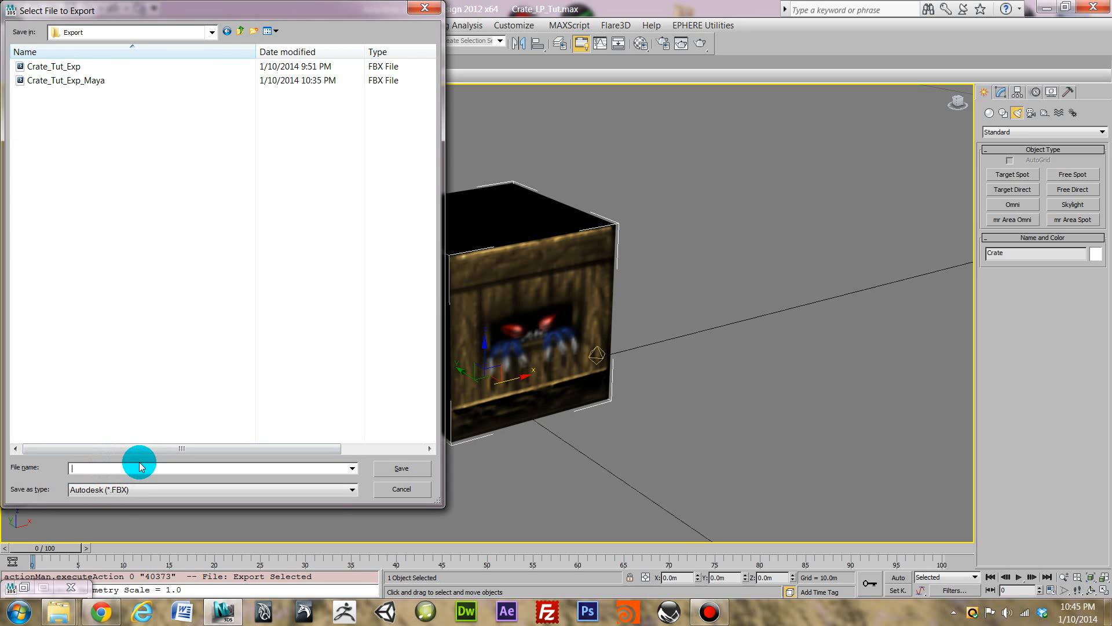
{"action": "type", "text": "Crate_Tut_Exp"}
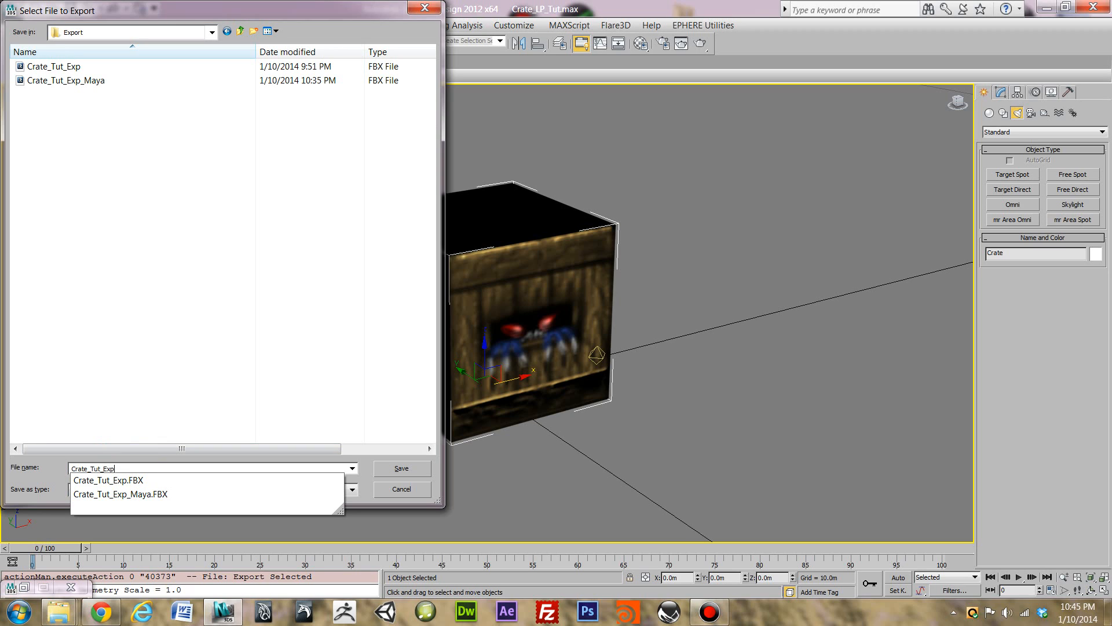
{"action": "type", "text": "_Ma"}
{"action": "left_click", "coordinate": [140, 467]}
{"action": "type", "text": "x"}
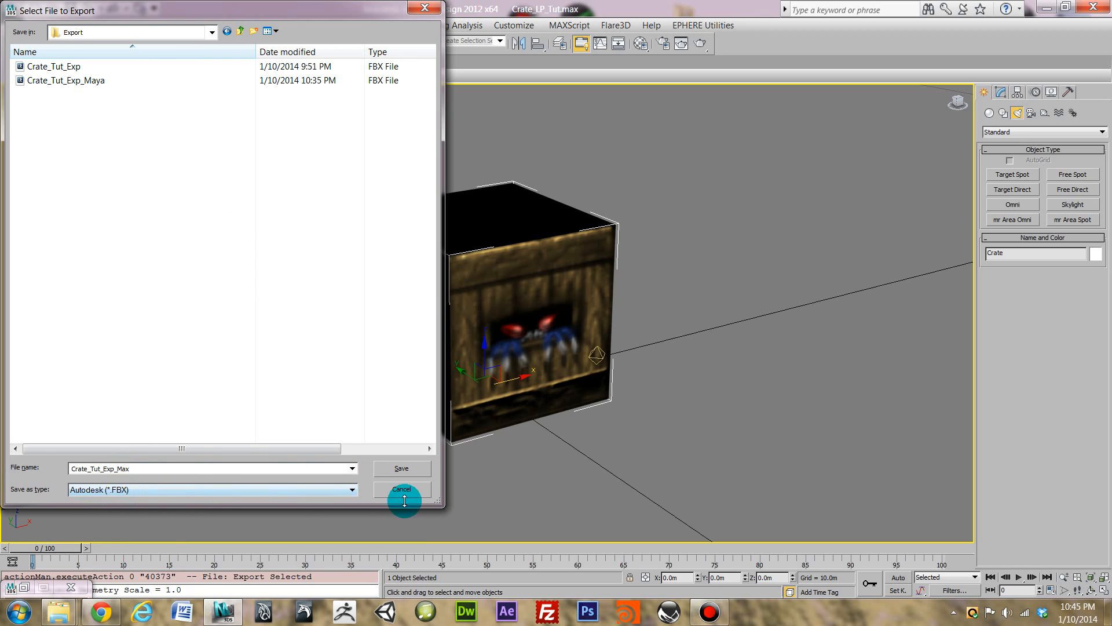
{"action": "left_click", "coordinate": [413, 472]}
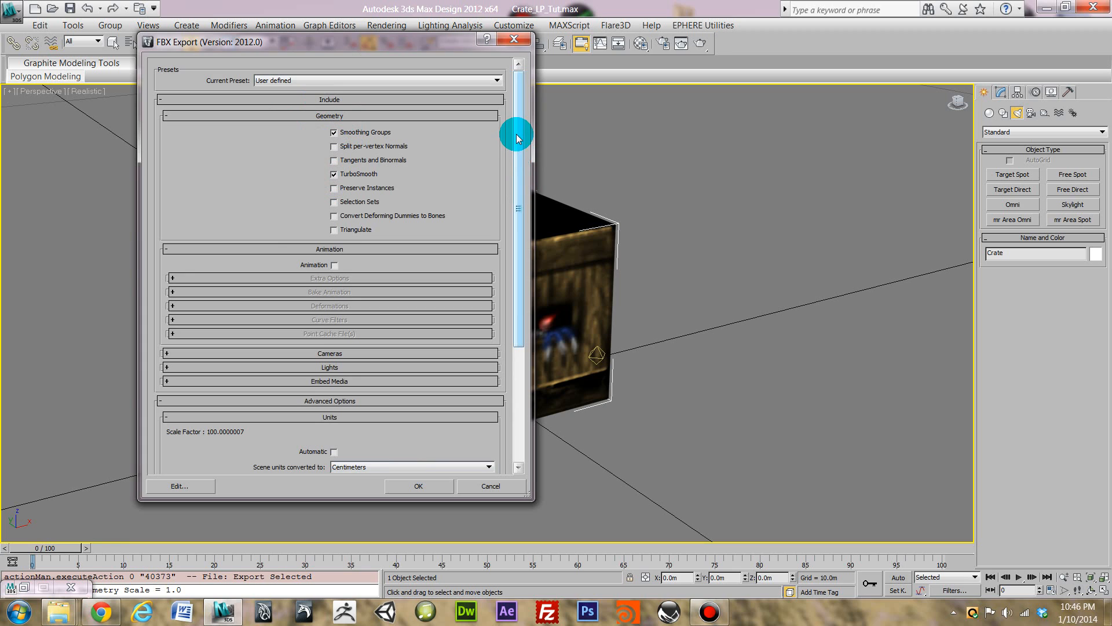
- Review the scale factor and the scene unit conversion in the FBX export options, keep Centimeters, and complete the export
{"action": "left_click_drag", "start_coordinate": [517, 139], "coordinate": [497, 273]}
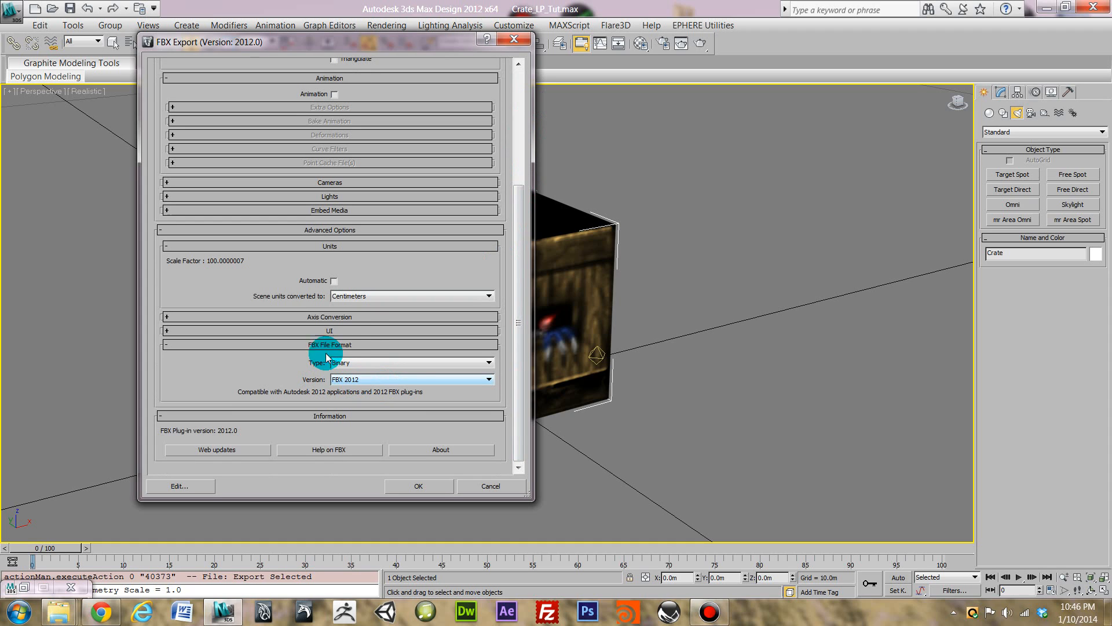
{"action": "left_click_drag", "start_coordinate": [178, 261], "coordinate": [244, 261]}
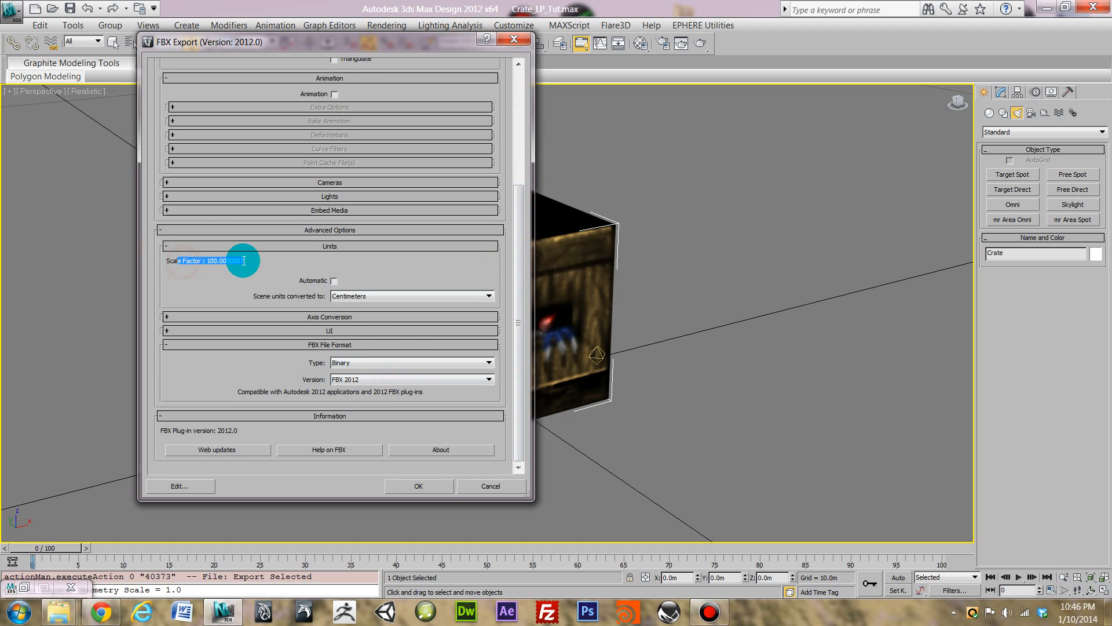
{"action": "left_click", "coordinate": [207, 260]}
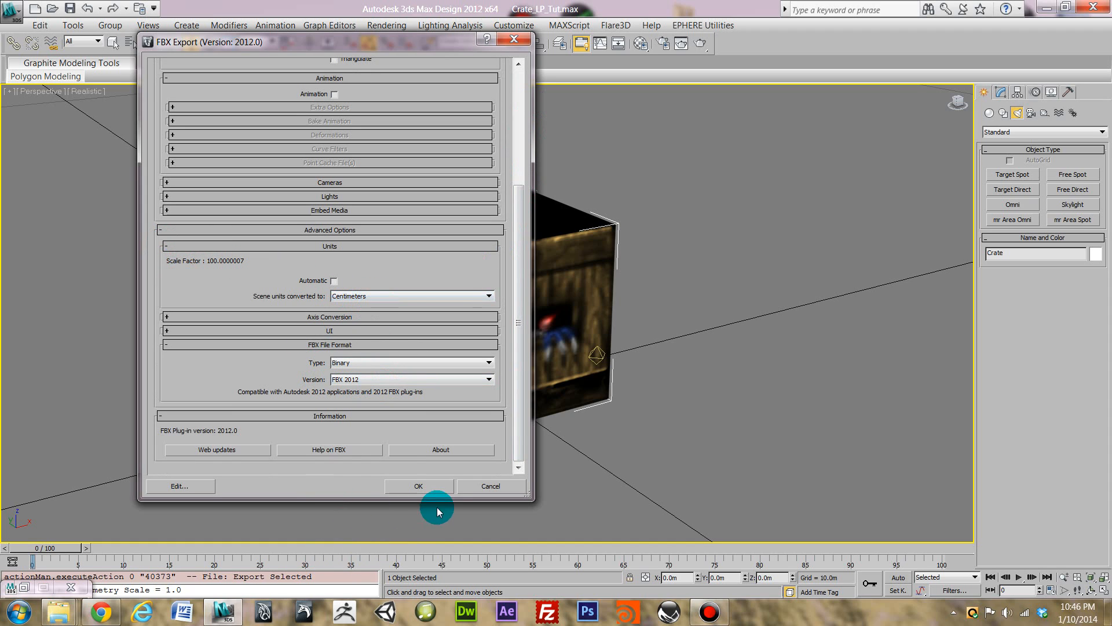
{"action": "left_click_drag", "start_coordinate": [219, 257], "coordinate": [254, 249]}
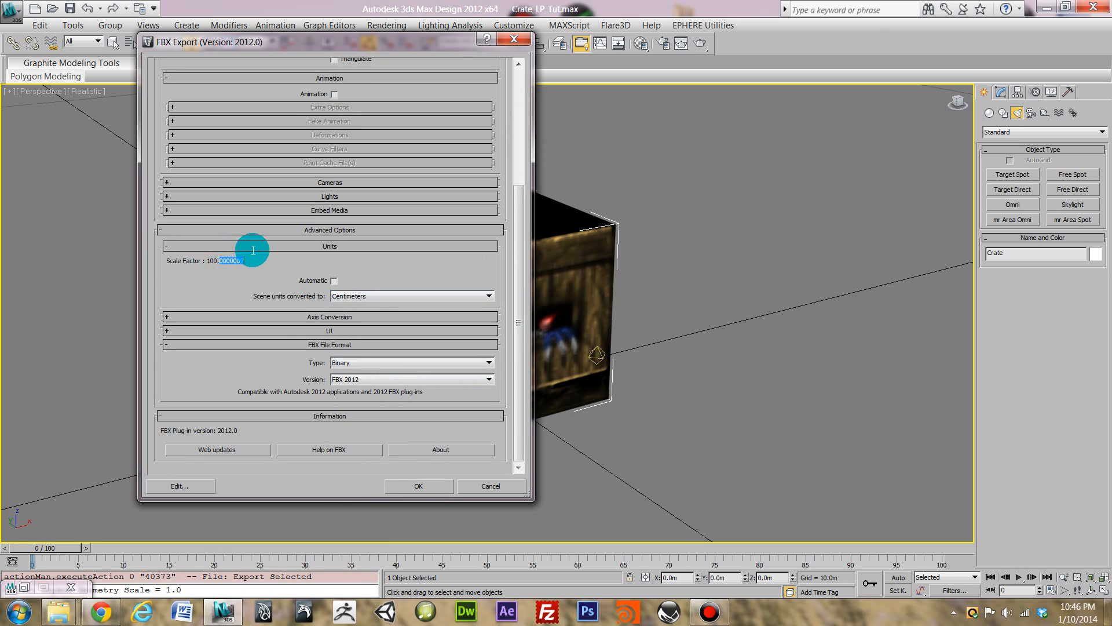
{"action": "left_click", "coordinate": [271, 268]}
{"action": "left_click", "coordinate": [254, 266]}
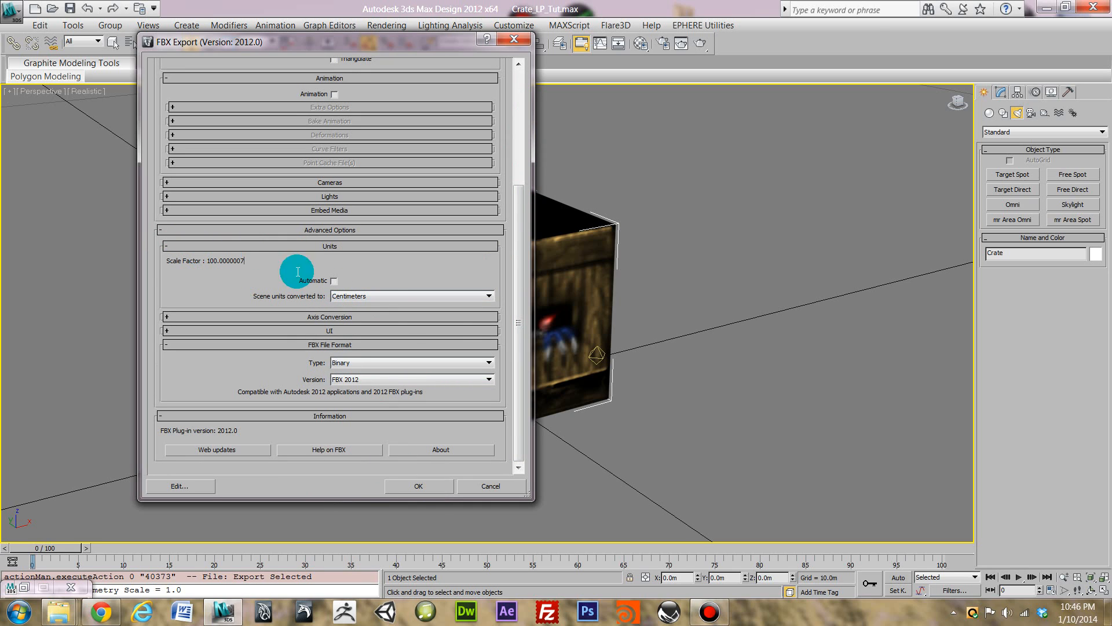
{"action": "left_click", "coordinate": [400, 298]}
{"action": "left_click", "coordinate": [397, 294]}
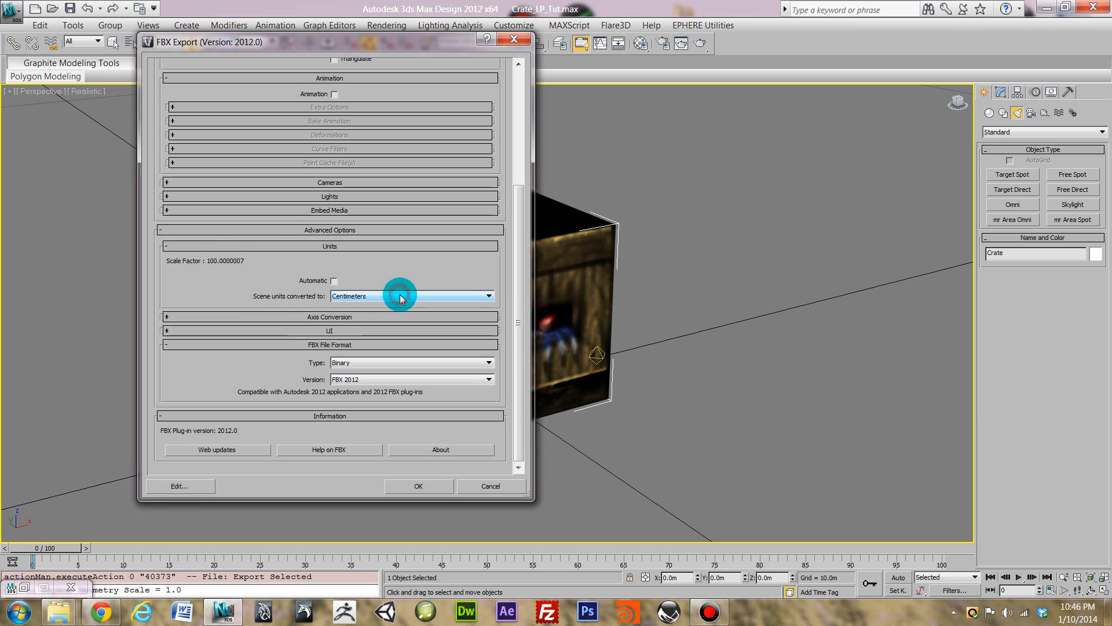
{"action": "left_click", "coordinate": [426, 489]}
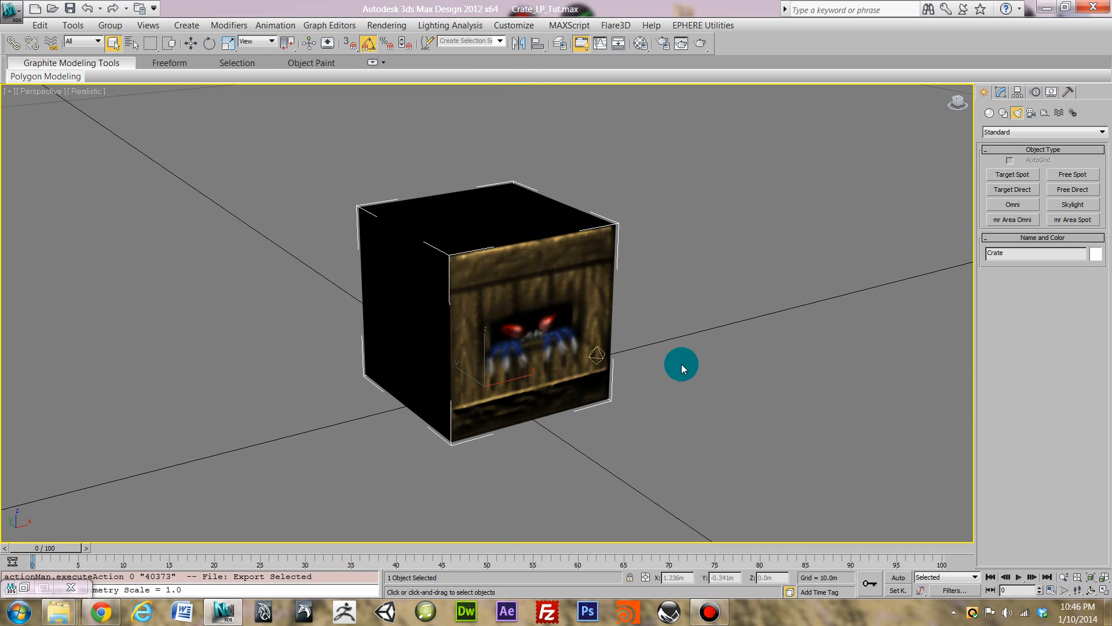
- Select the omni light in front of the crate's face
{"action": "left_click", "coordinate": [597, 356]}
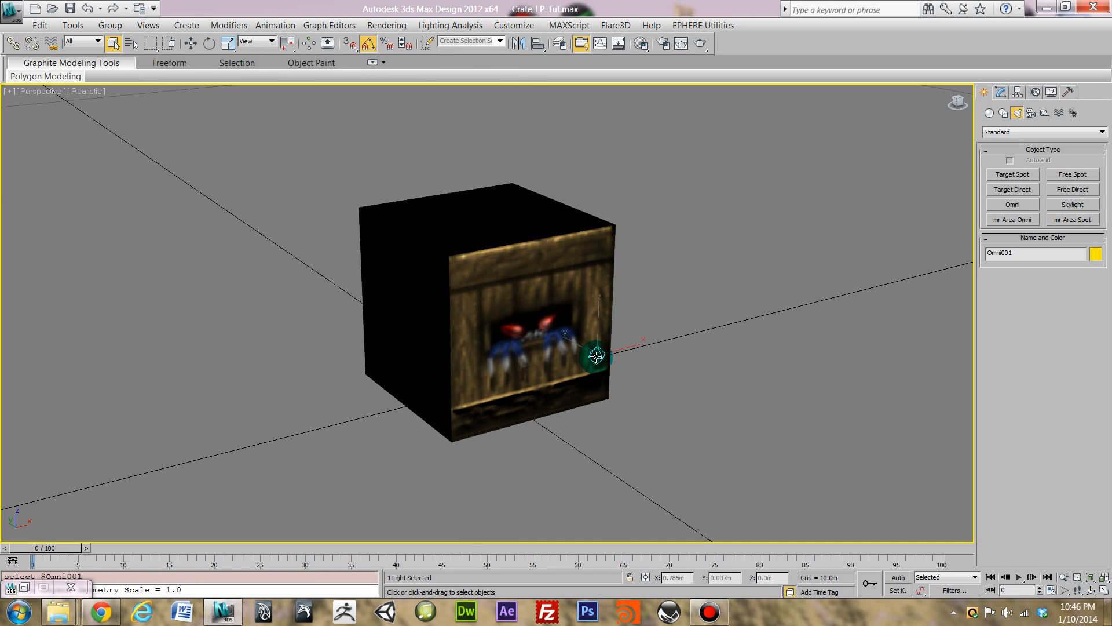